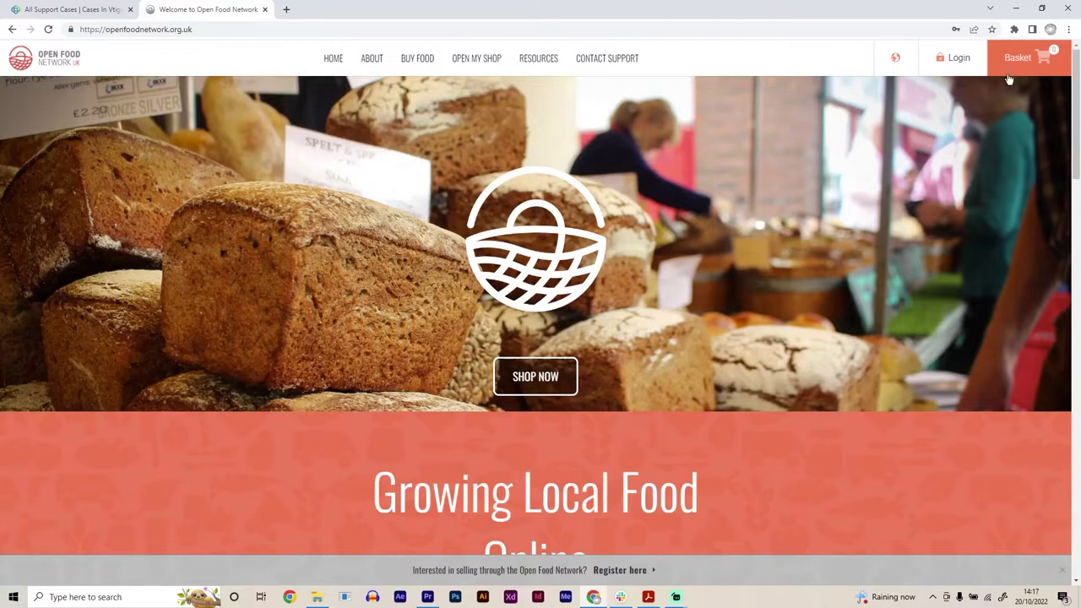
Step: Sign up for a new account with an email address and a confirmed password
click(953, 59)
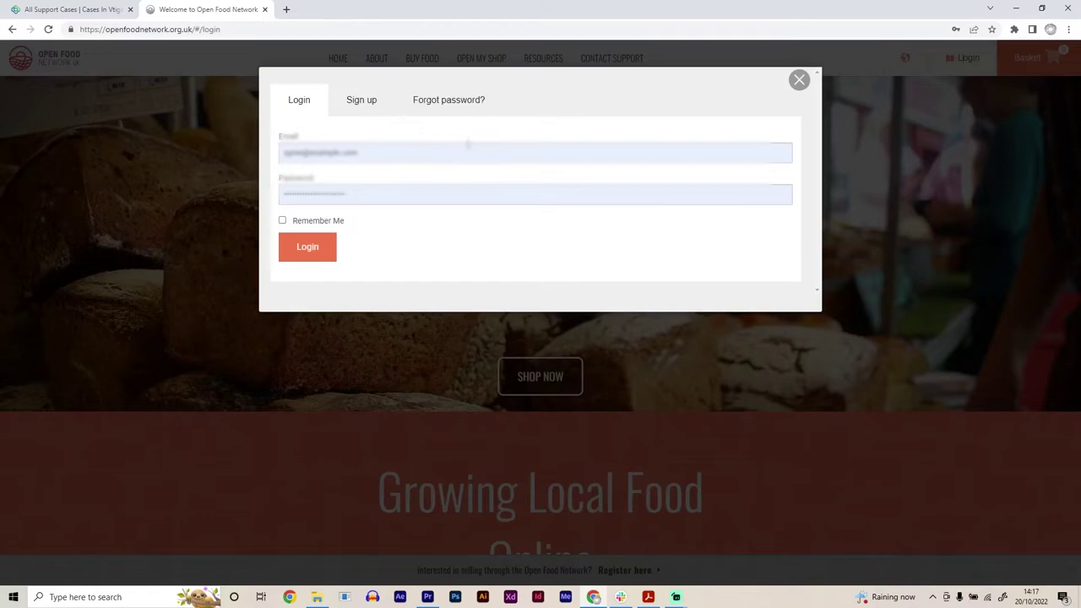
click(359, 106)
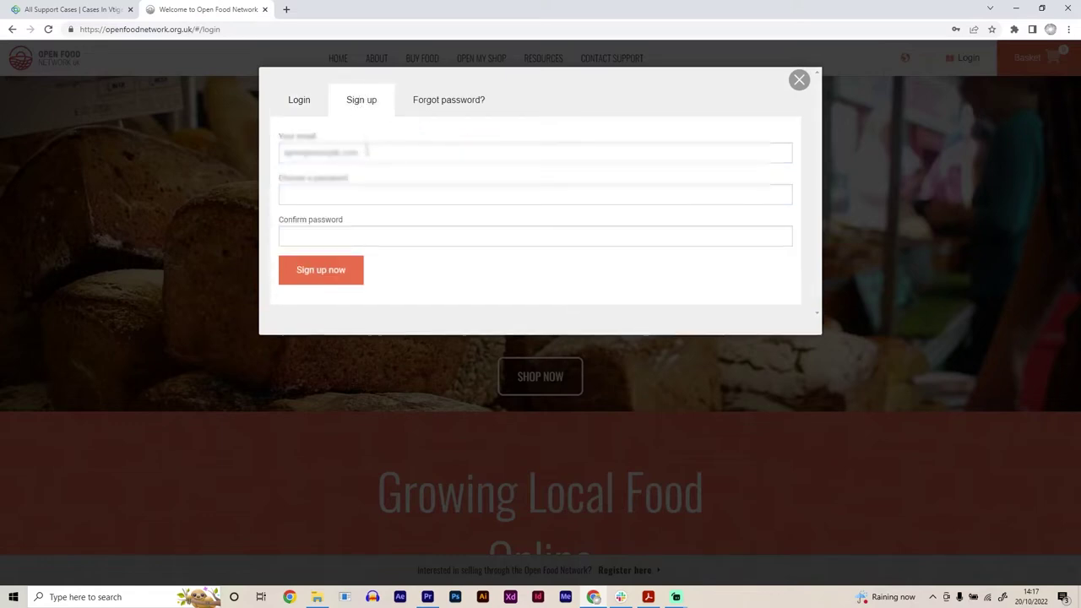
drag(367, 152, 218, 163)
key(BackSpace)
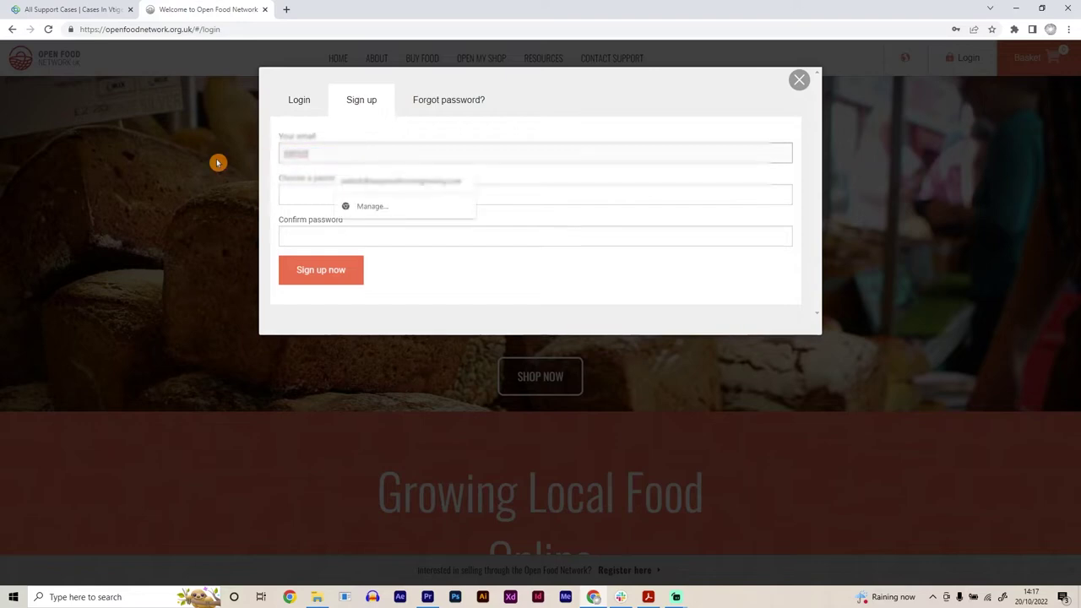
key(Tab)
text(•••••••••)
key(Tab)
text(•••••••••••••)
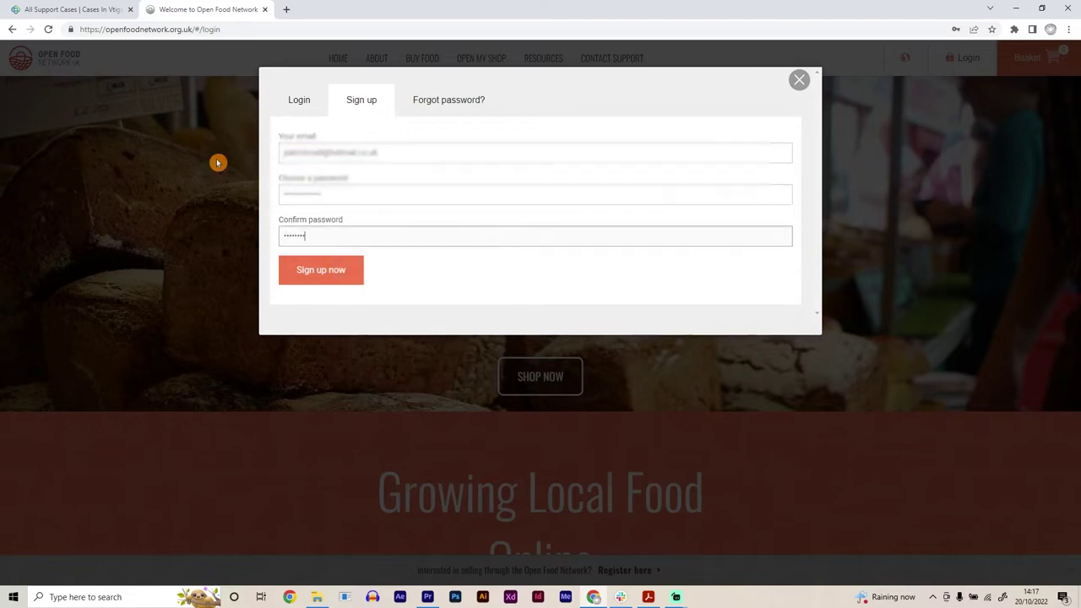
click(313, 278)
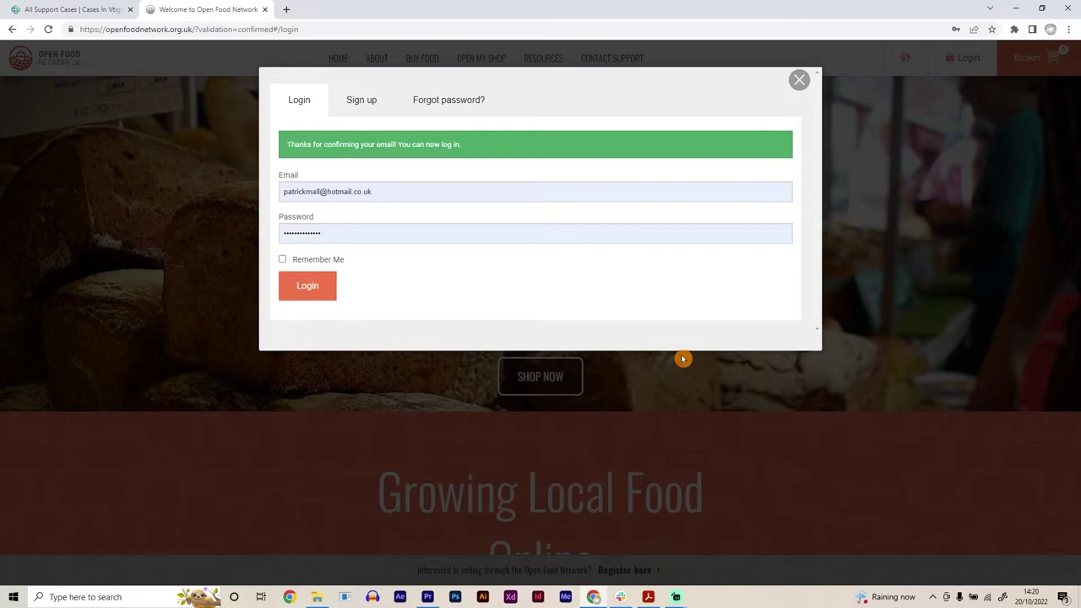
Step: Log in with the confirmed account and start registering a producer or hub via 'Register here'
click(311, 294)
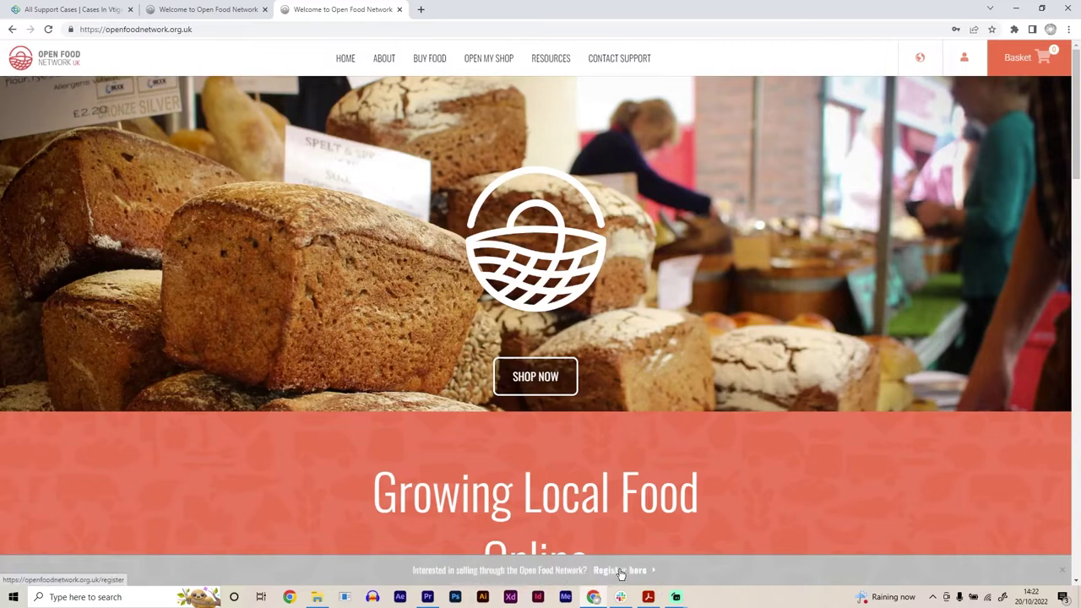
click(614, 572)
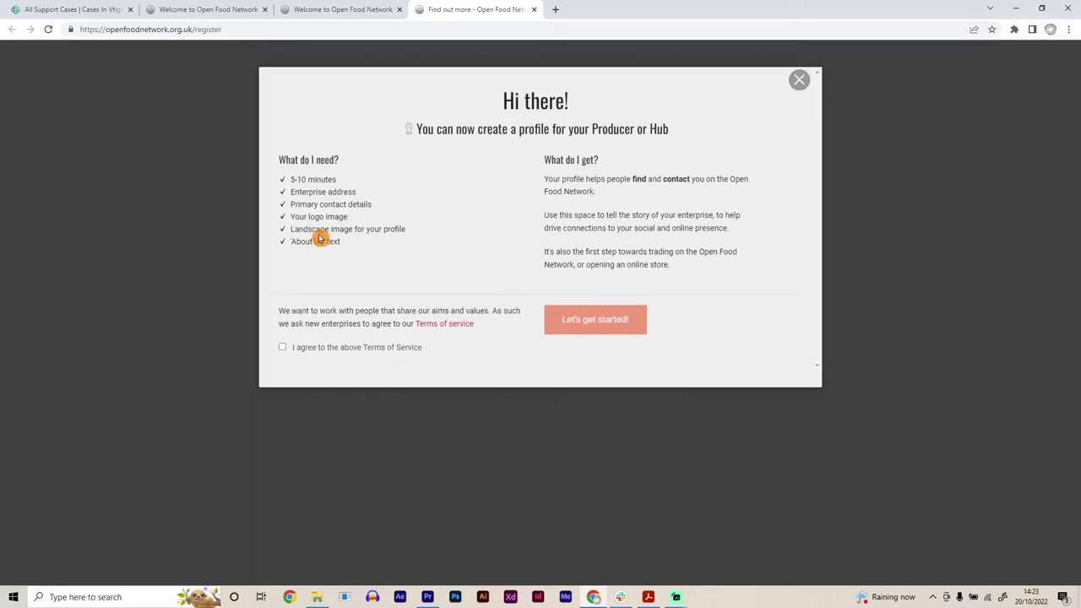
Step: Agree to the Terms of Service and enter 'Top Quality Veg' as the enterprise name
click(283, 349)
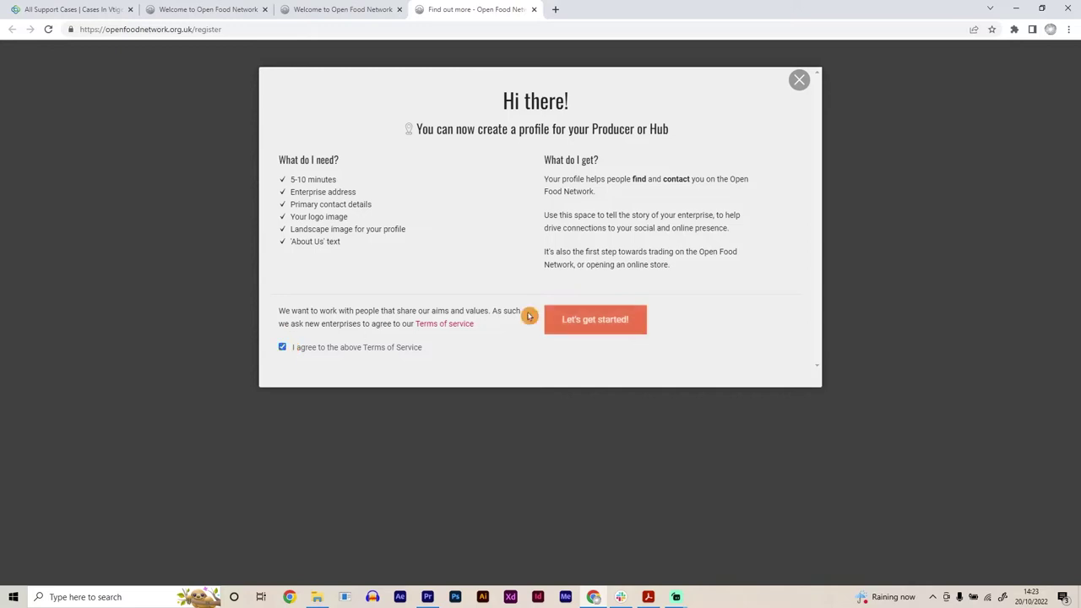
click(591, 324)
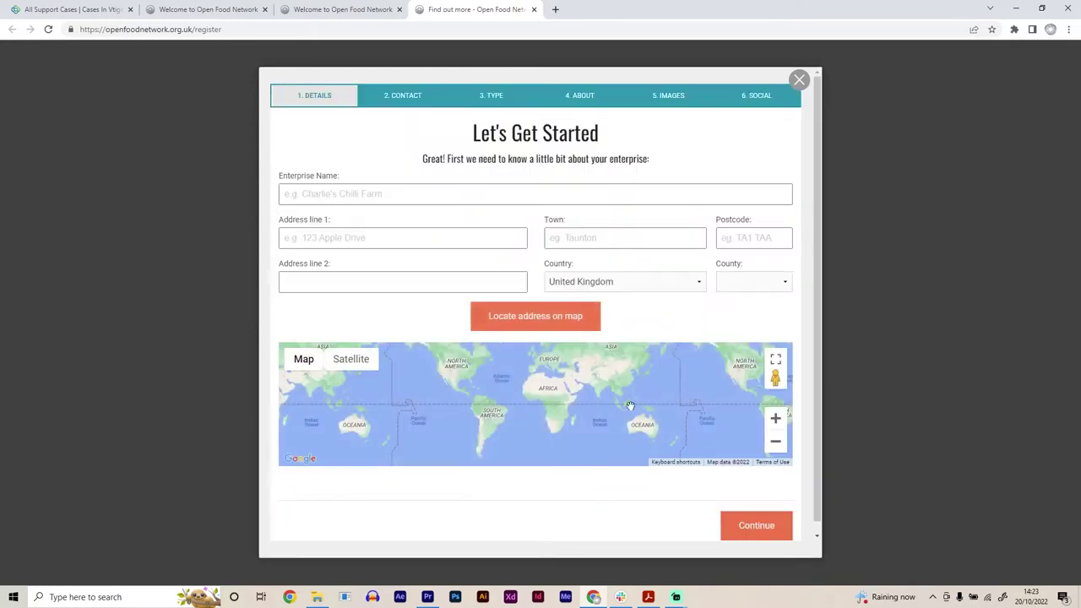
click(334, 199)
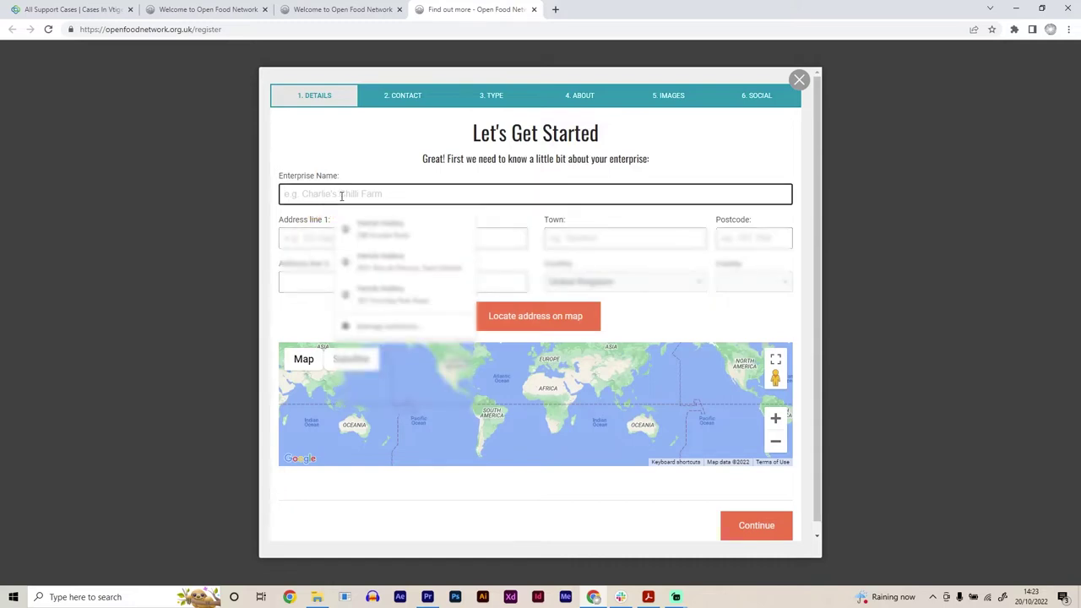
text(Top Q)
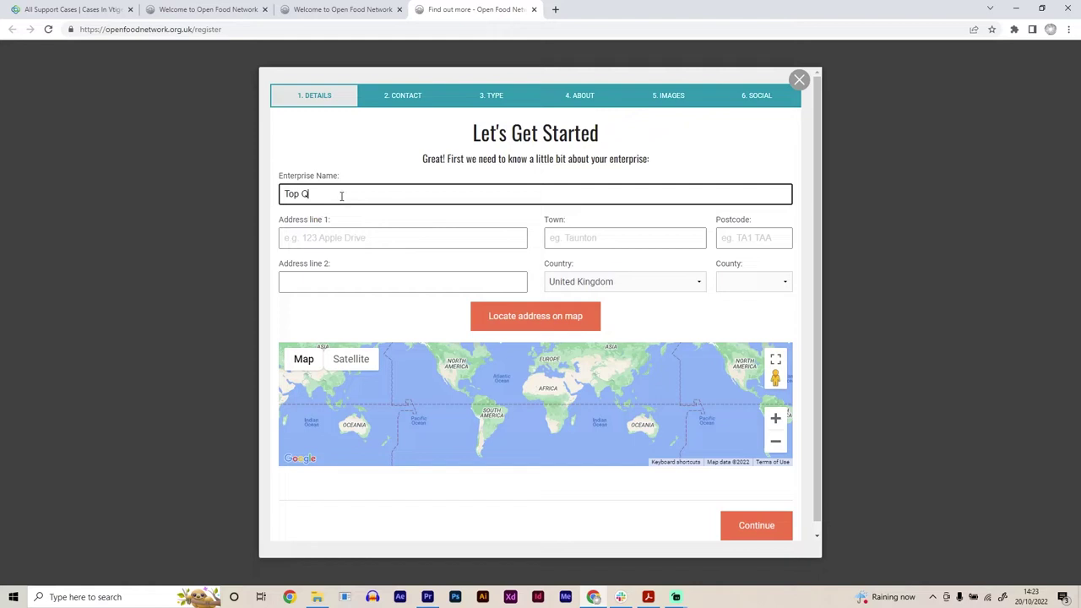
text(uality Veg)
Step: Fill the address from the saved suggestion and set County to Bristol
click(328, 239)
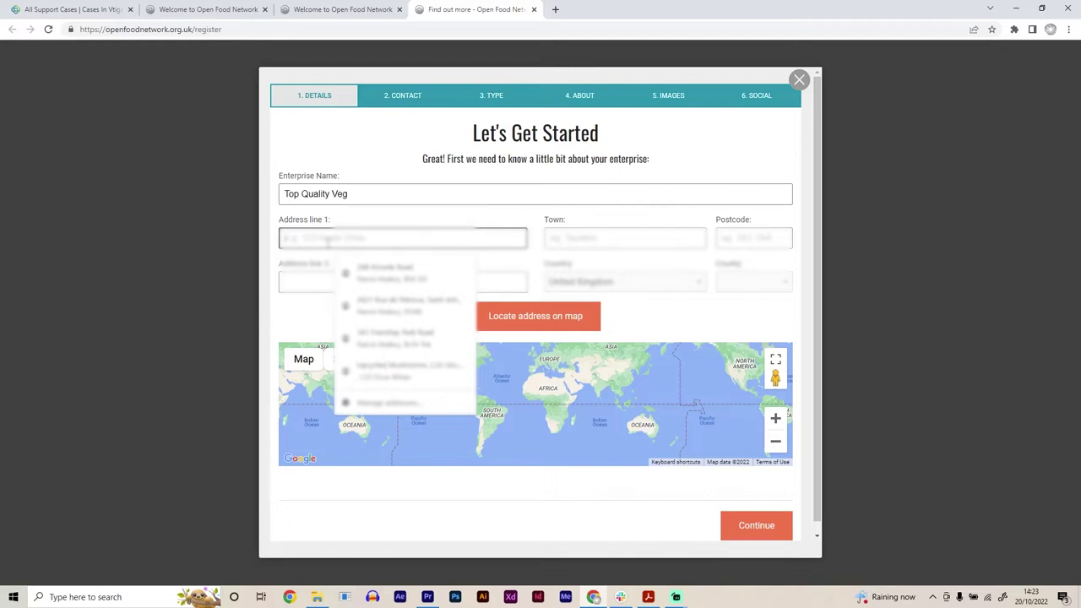
click(367, 272)
click(742, 284)
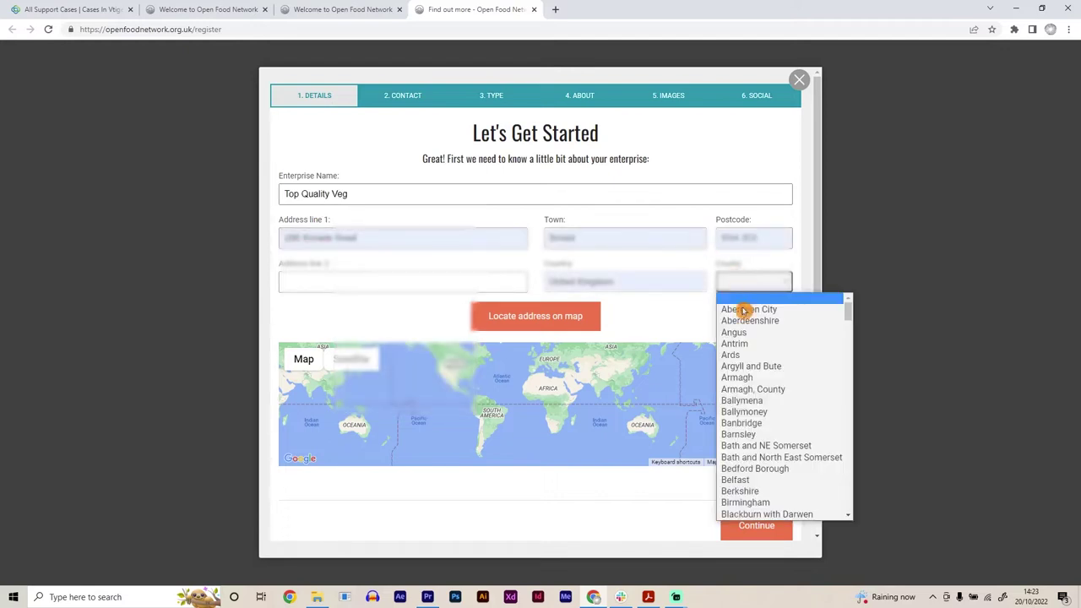
scroll(745, 483, down, 2)
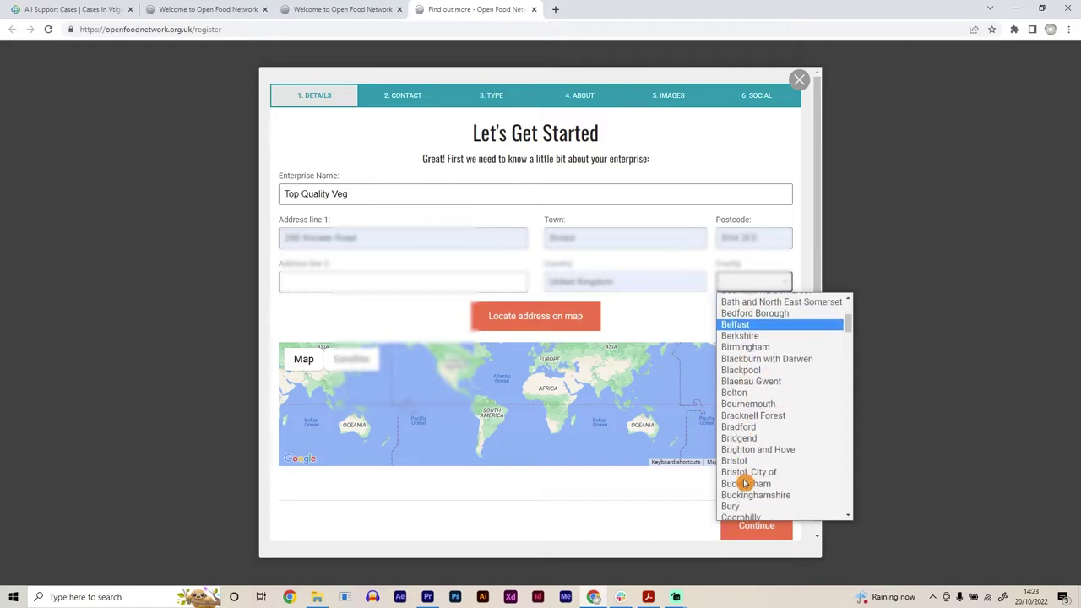
scroll(759, 490, down, 2)
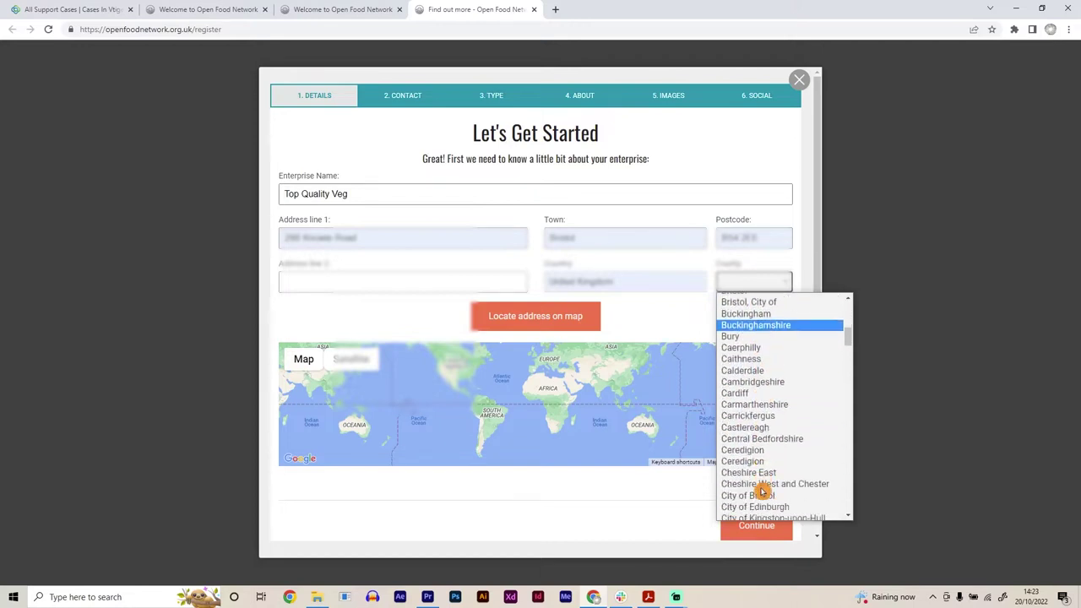
scroll(761, 490, up, 2)
click(755, 470)
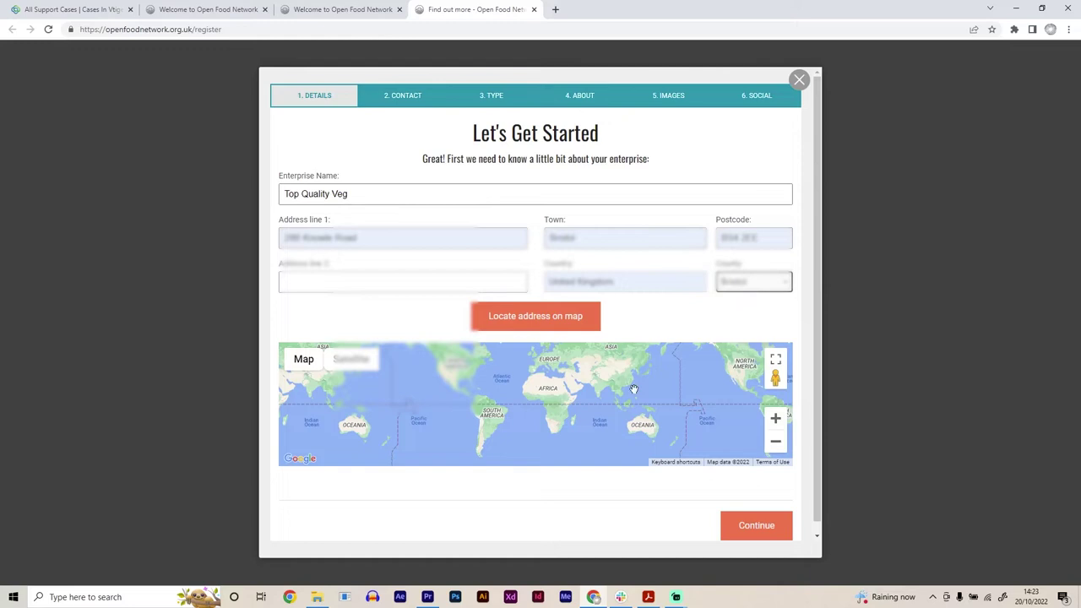
Step: On the Contact step, enter the primary contact's name and phone number
click(754, 528)
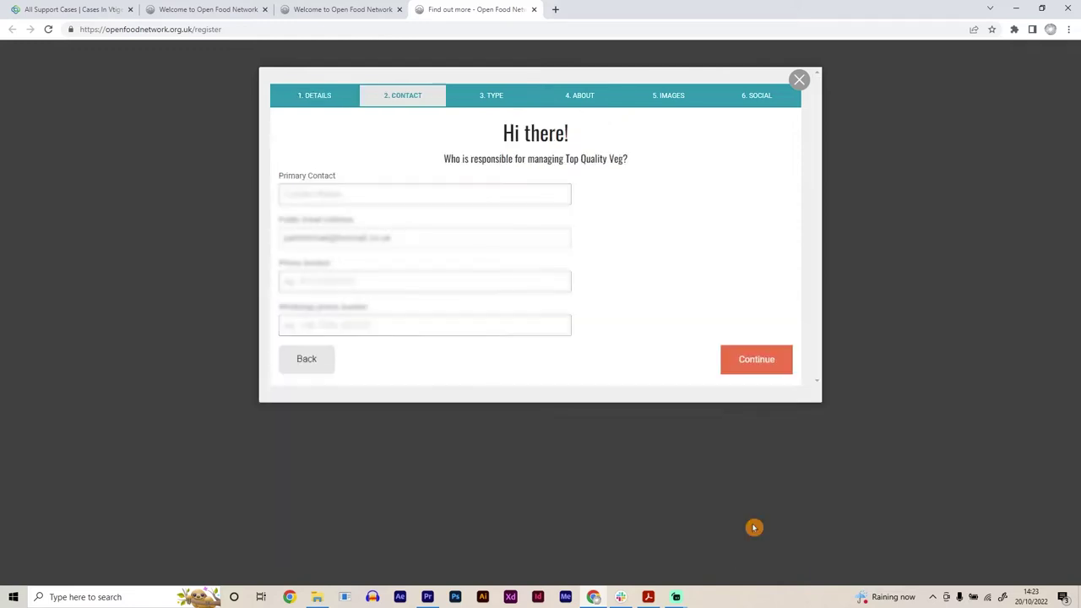
click(331, 201)
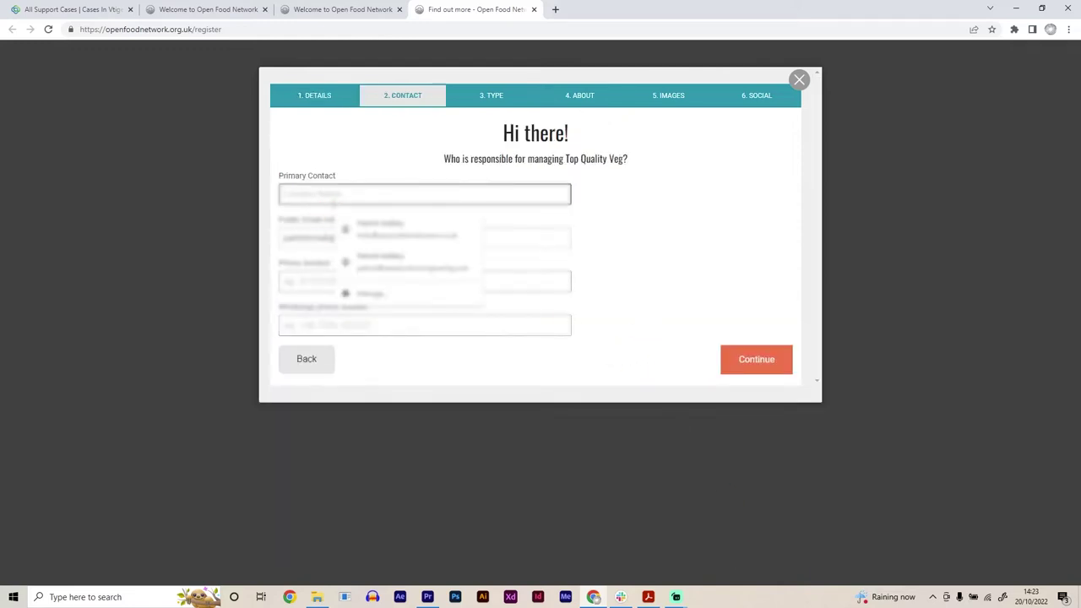
click(275, 225)
click(337, 281)
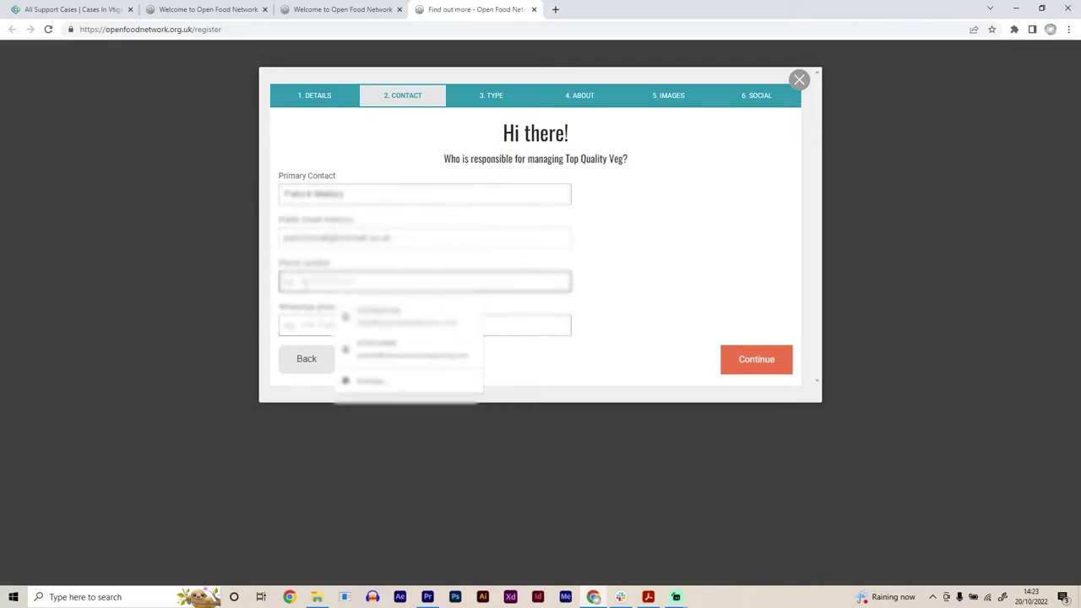
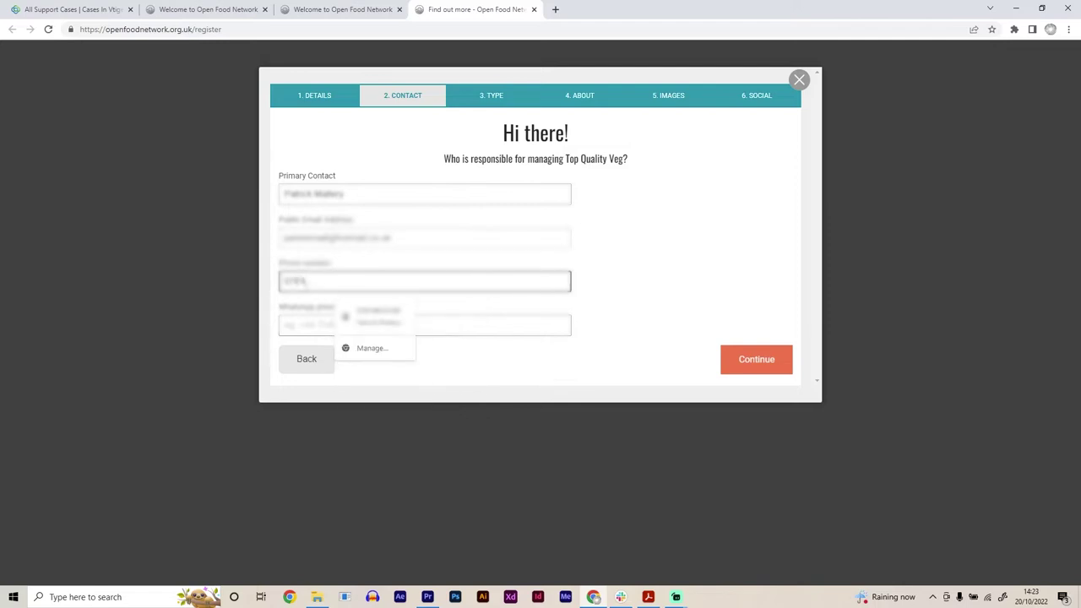
click(695, 259)
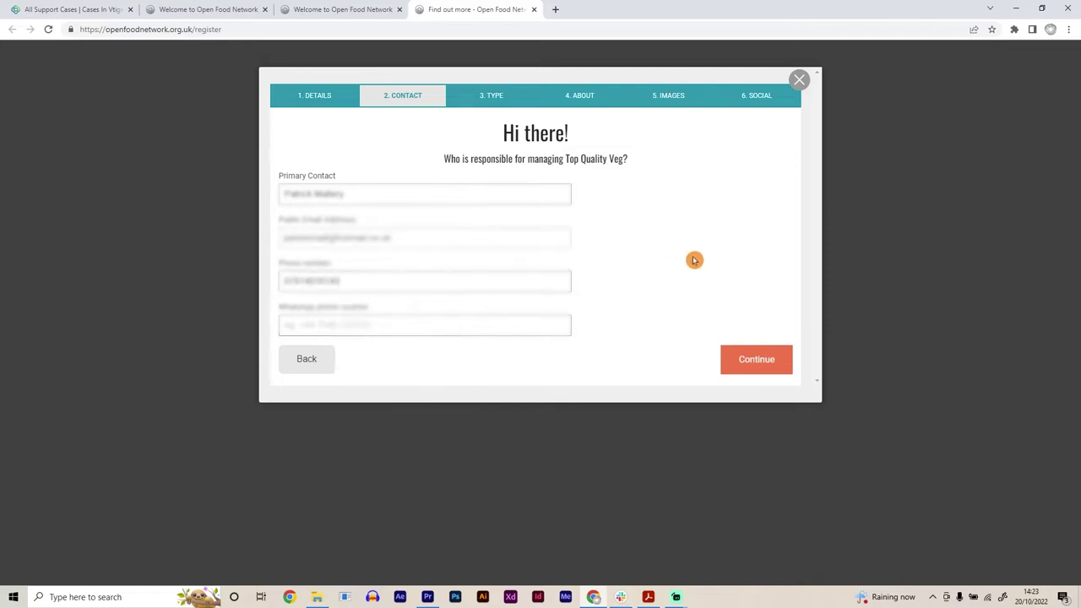
Step: On the Type step, choose 'Yes, I'm a producer' for Top Quality Veg
click(755, 361)
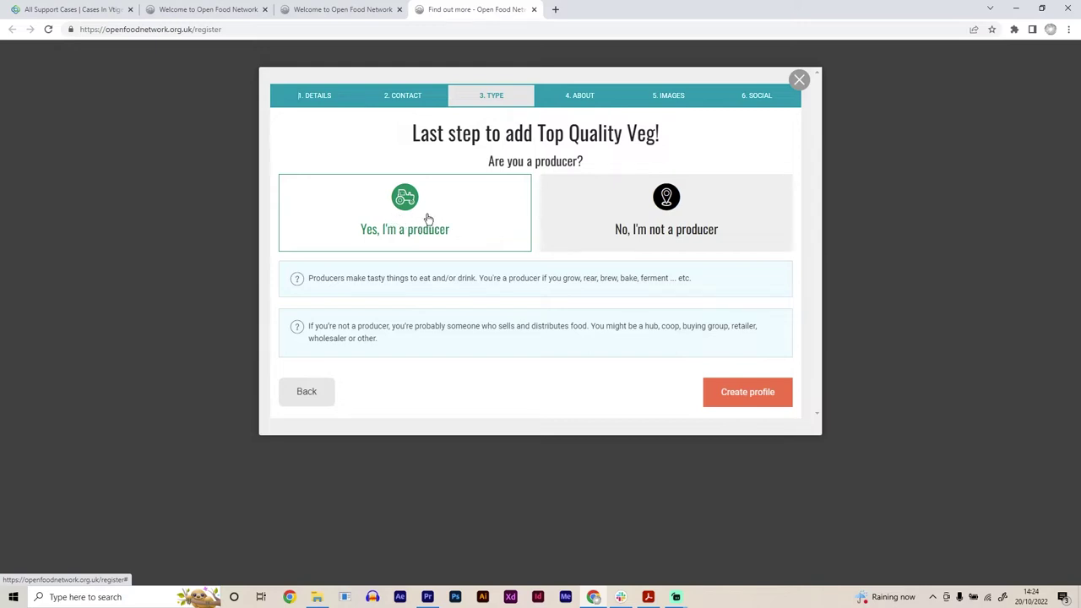
click(583, 219)
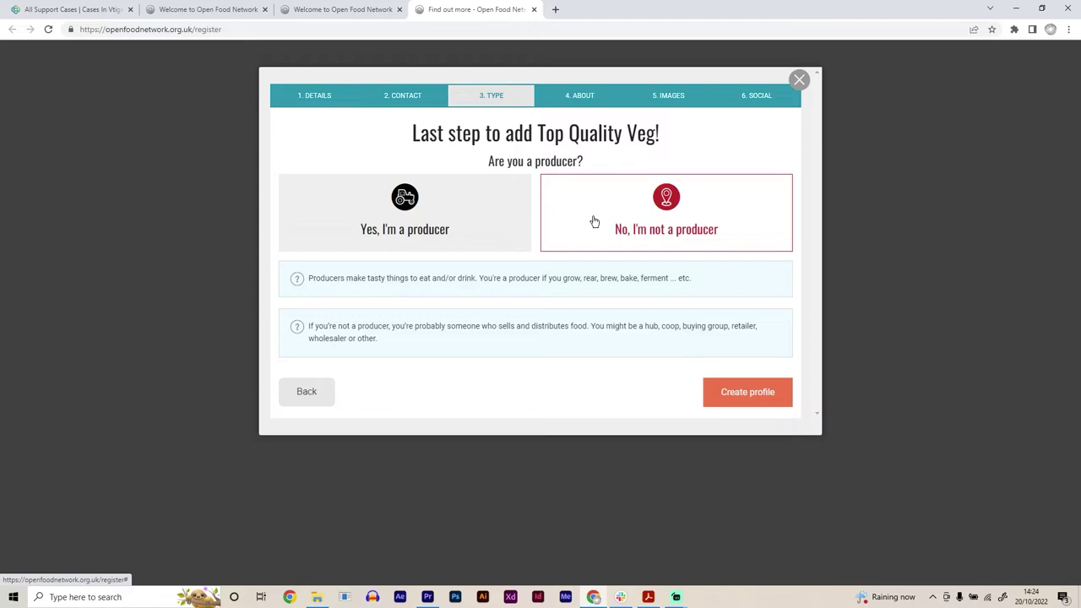
click(417, 238)
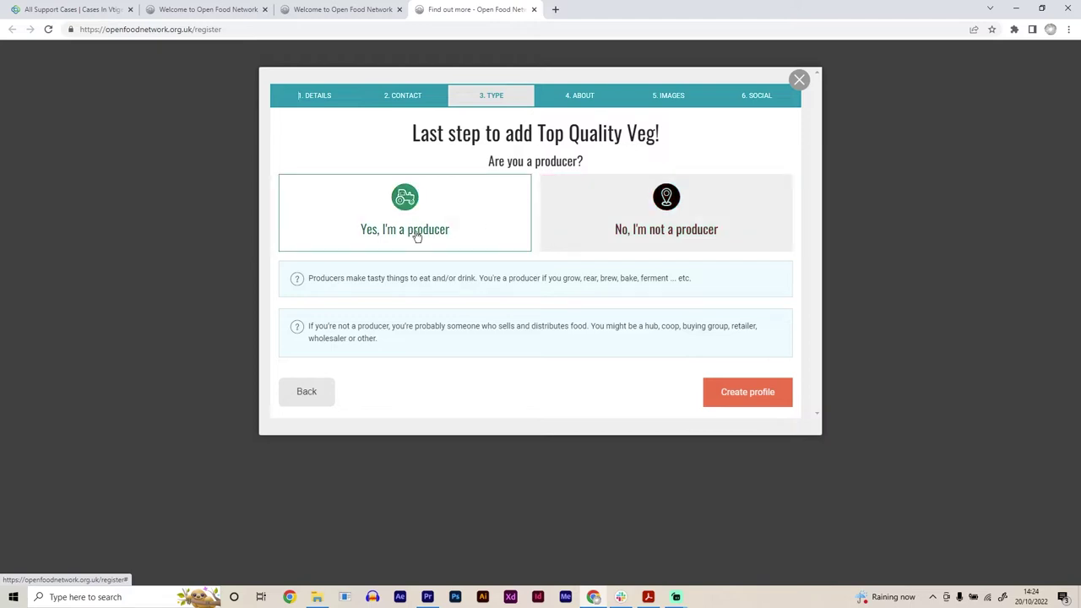
click(417, 238)
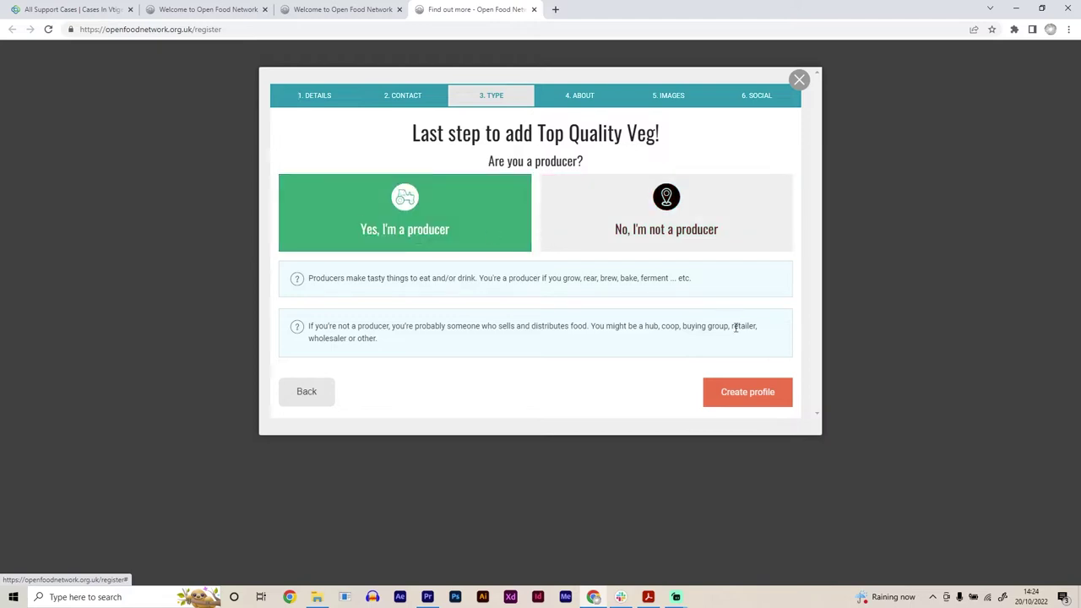
Step: Create the profile and enter short description 'Selling top quality veg' and long description 'demo'
click(724, 395)
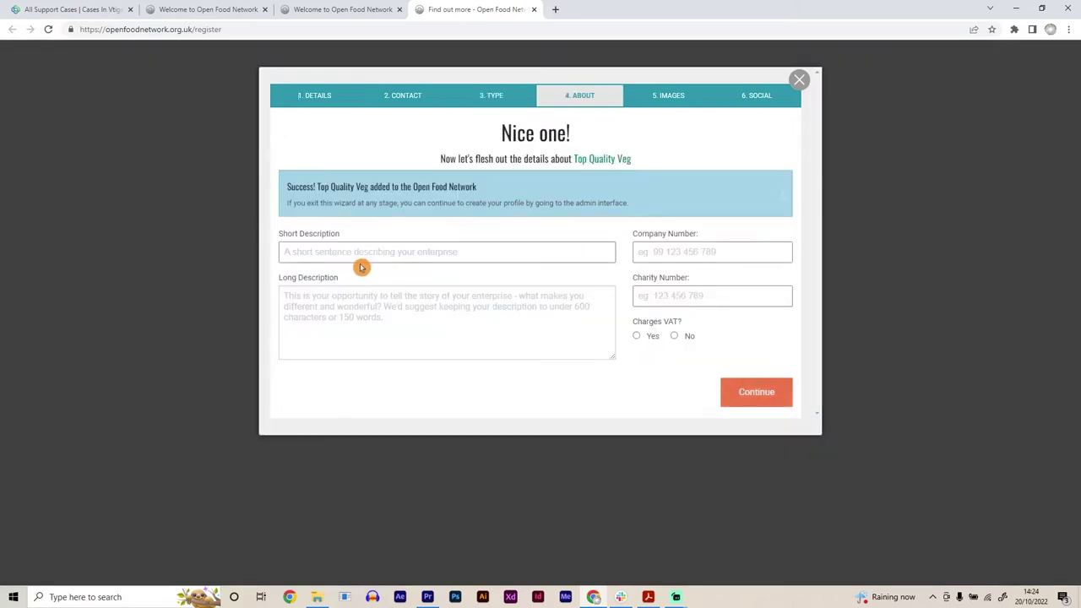
click(324, 253)
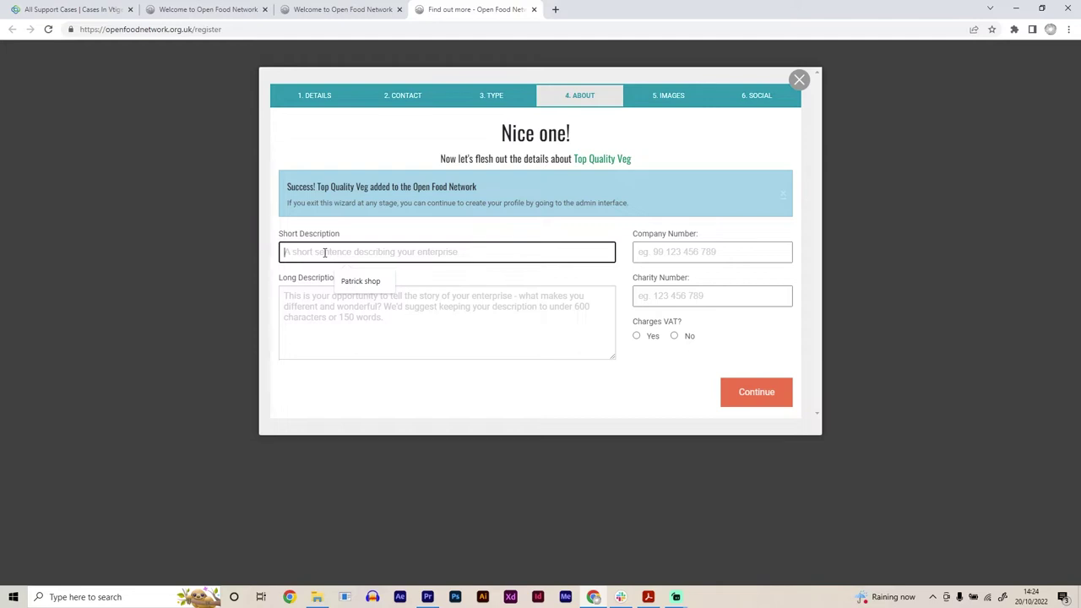
text(Sell)
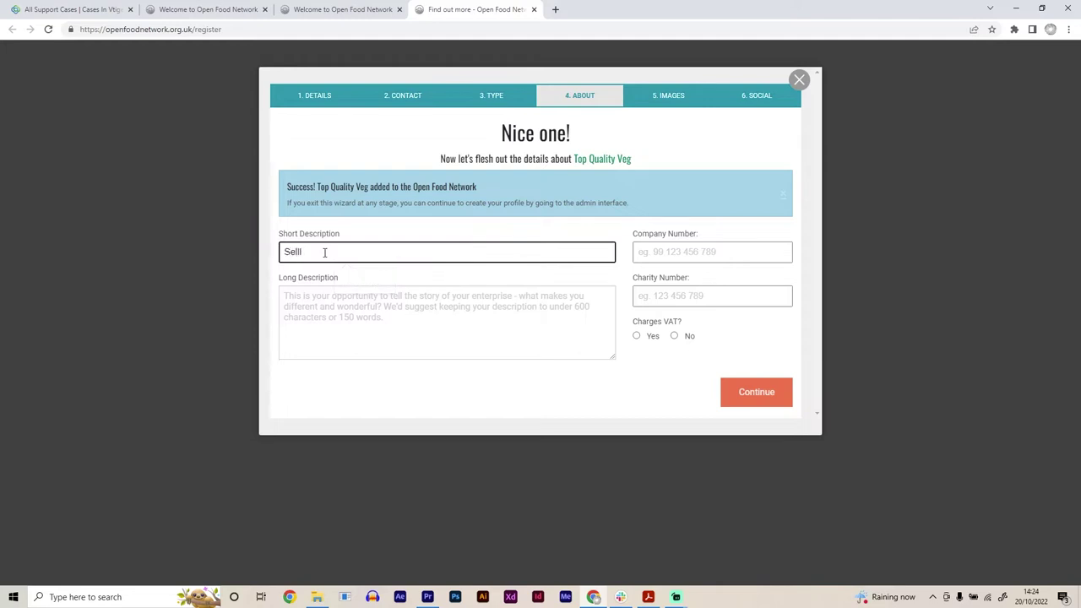
text(ing top quality veg)
click(306, 306)
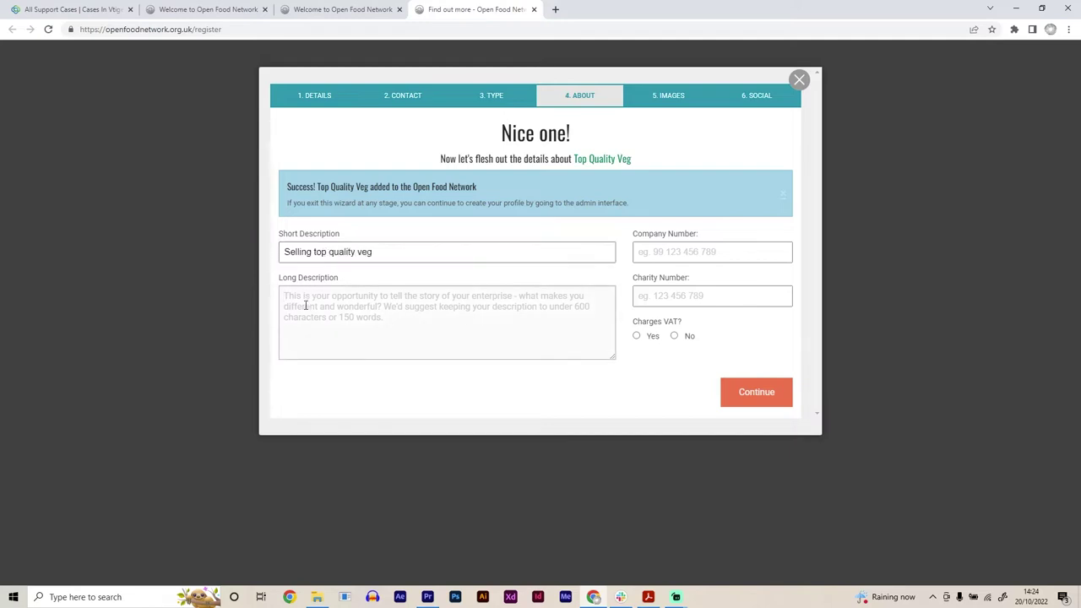
text(demo)
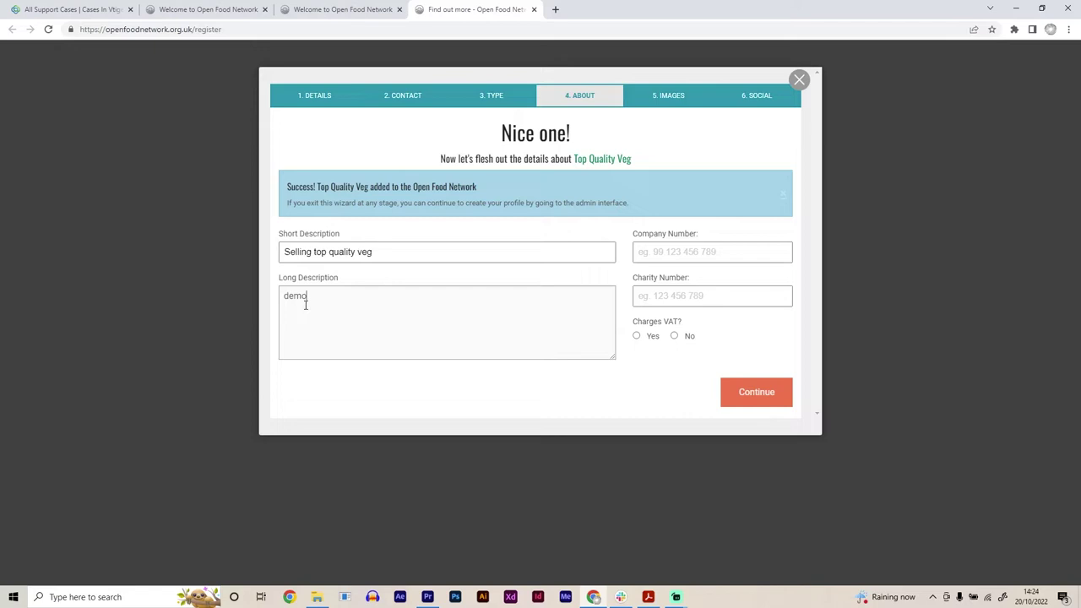
click(316, 398)
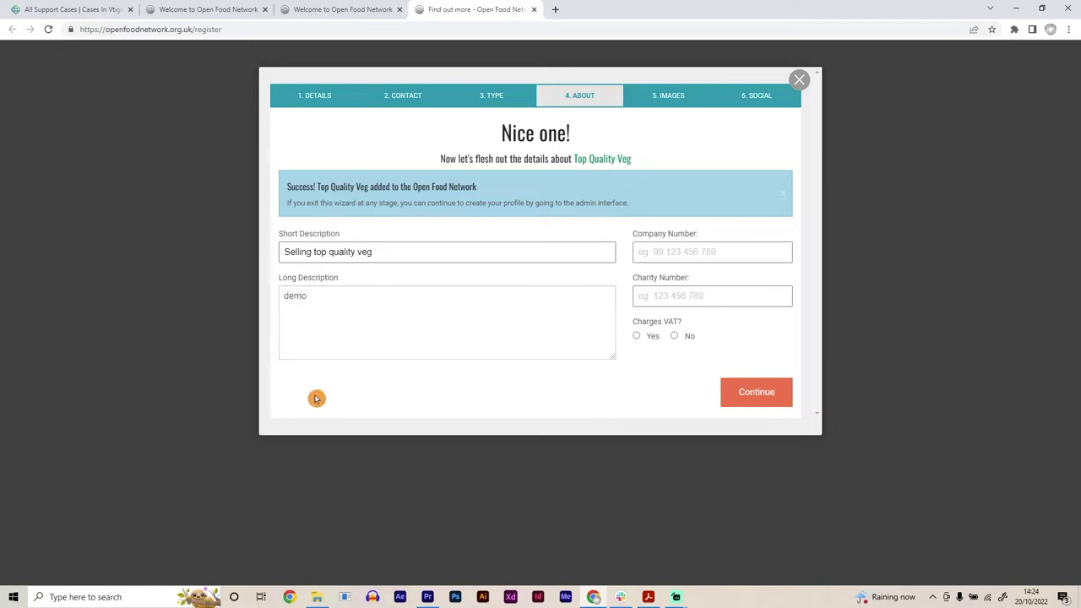
click(360, 374)
Step: Set Charges VAT to No and save the About details
click(657, 251)
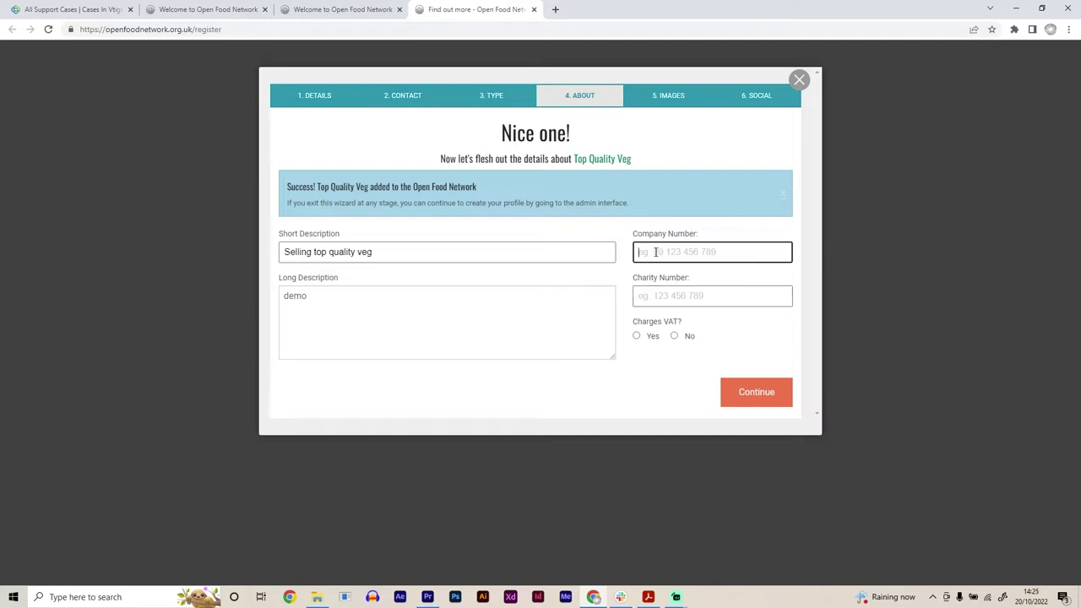
click(664, 295)
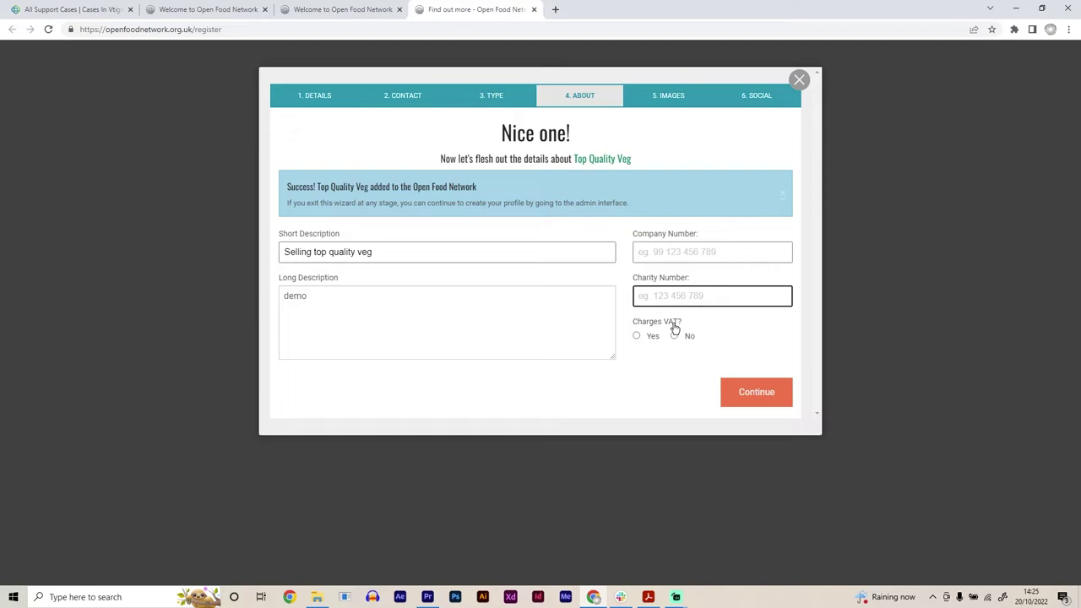
click(674, 335)
click(744, 393)
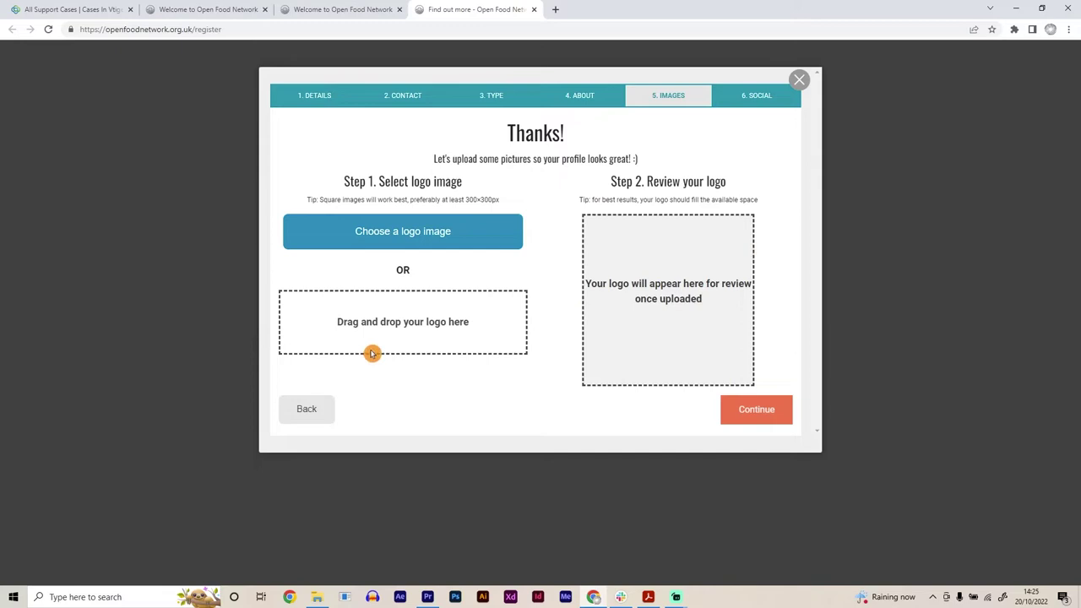
Step: Skip the logo upload without adding an image
click(751, 416)
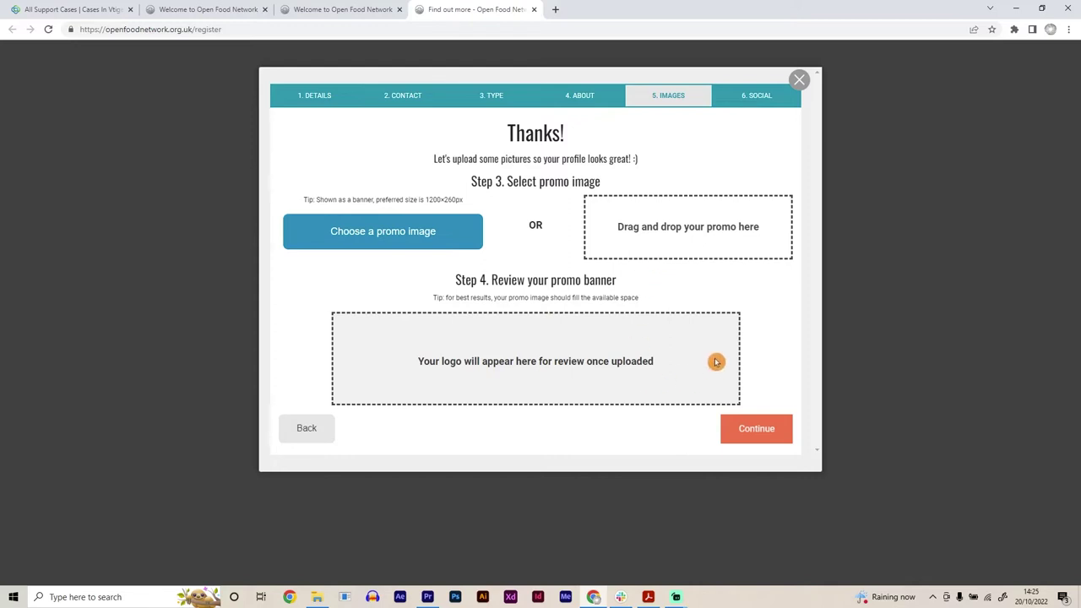
Step: Skip the promo image and submit the Social step with website, Facebook, LinkedIn, Twitter and Instagram blank
click(752, 430)
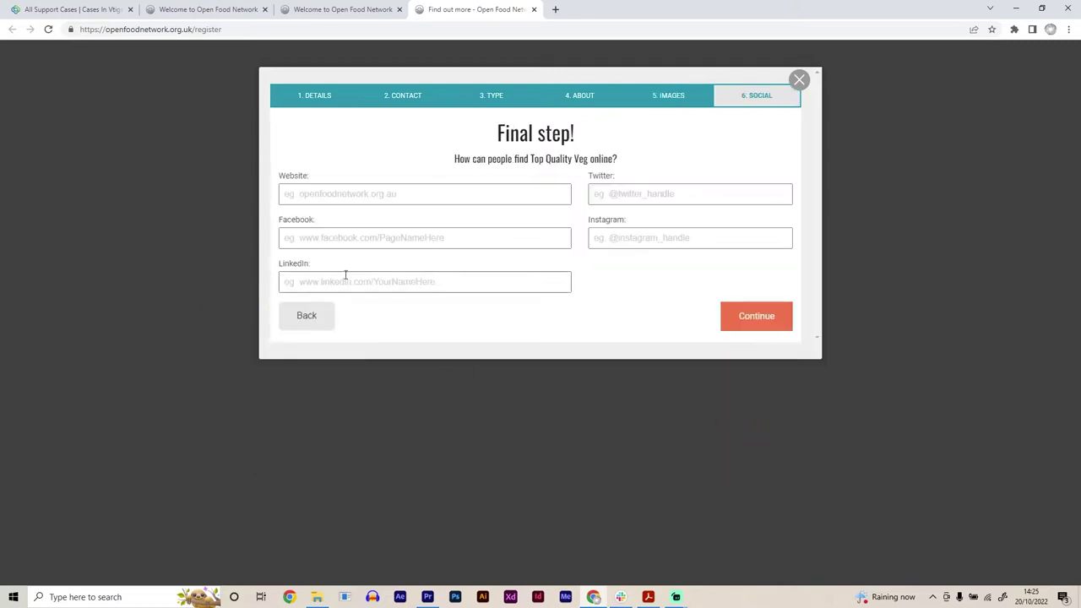
click(321, 195)
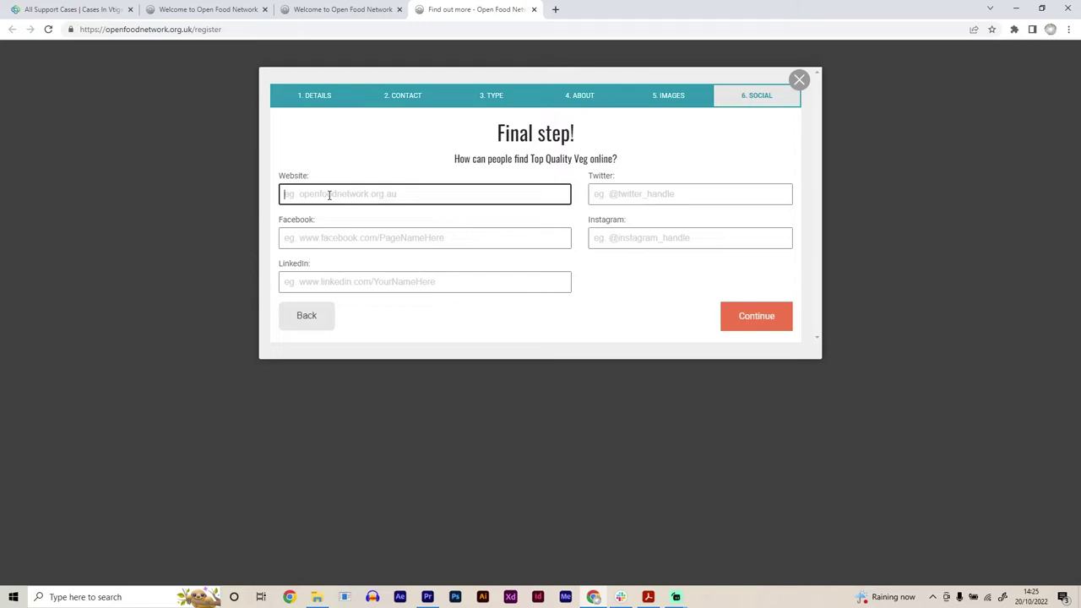
click(326, 240)
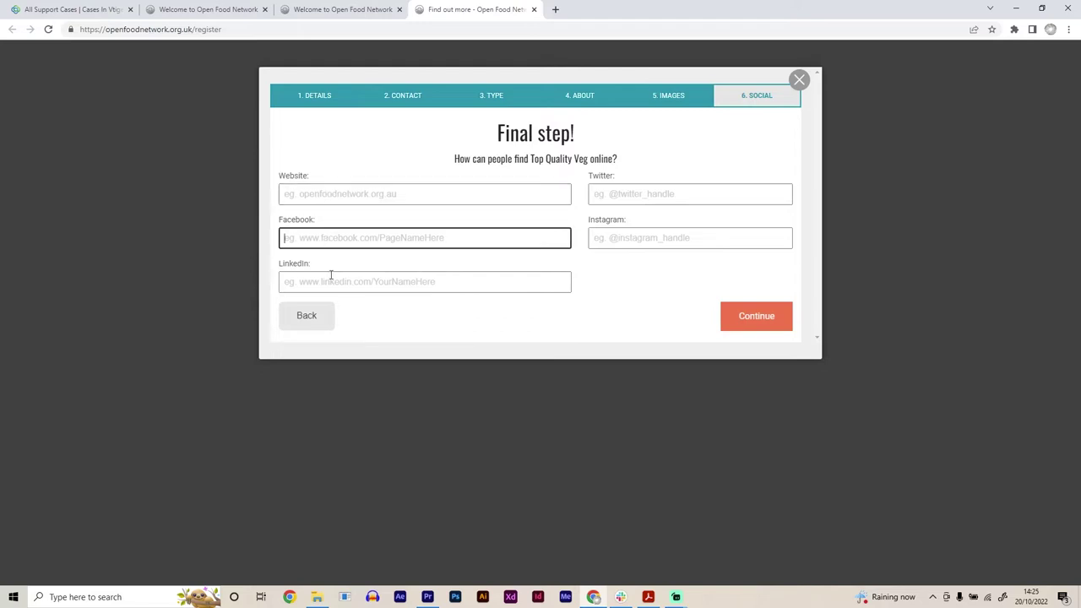
click(331, 281)
click(599, 192)
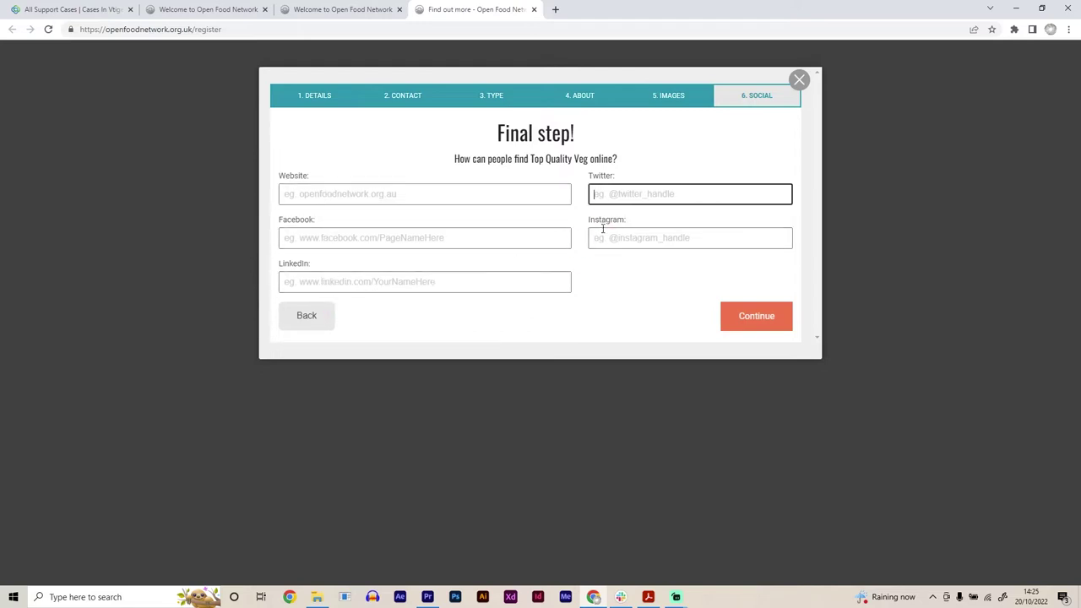
click(603, 232)
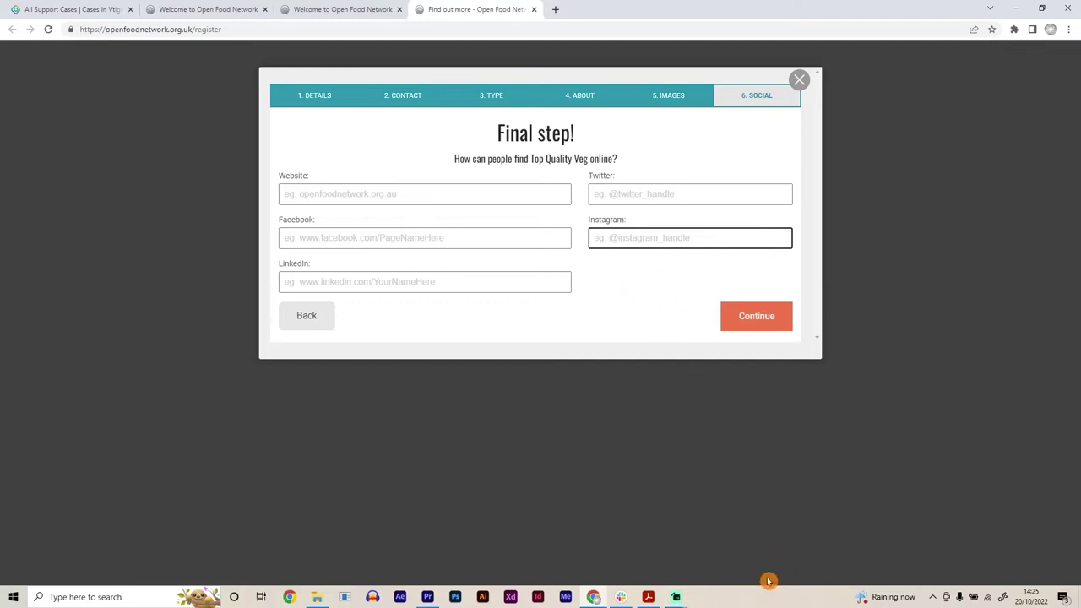
click(762, 321)
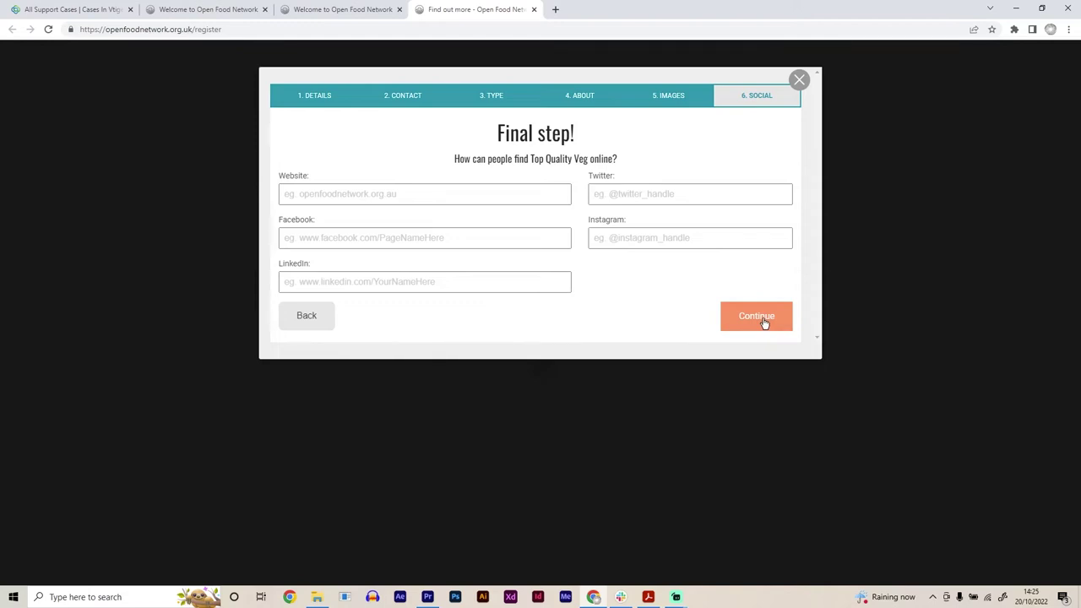
Step: Finish the registration wizard and go to the Top Quality Veg enterprise dashboard
click(763, 322)
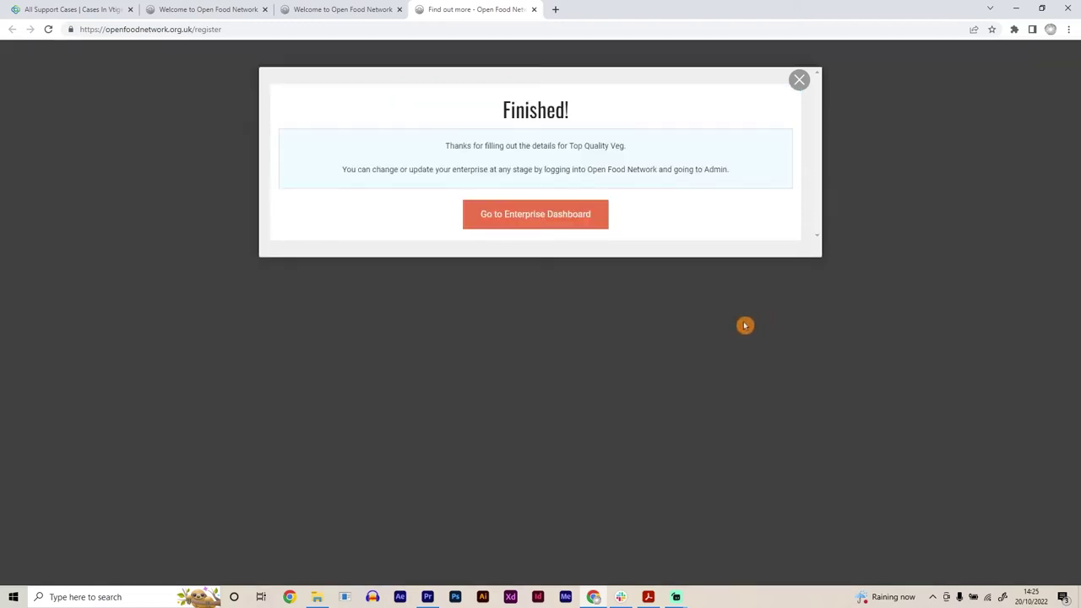
click(539, 222)
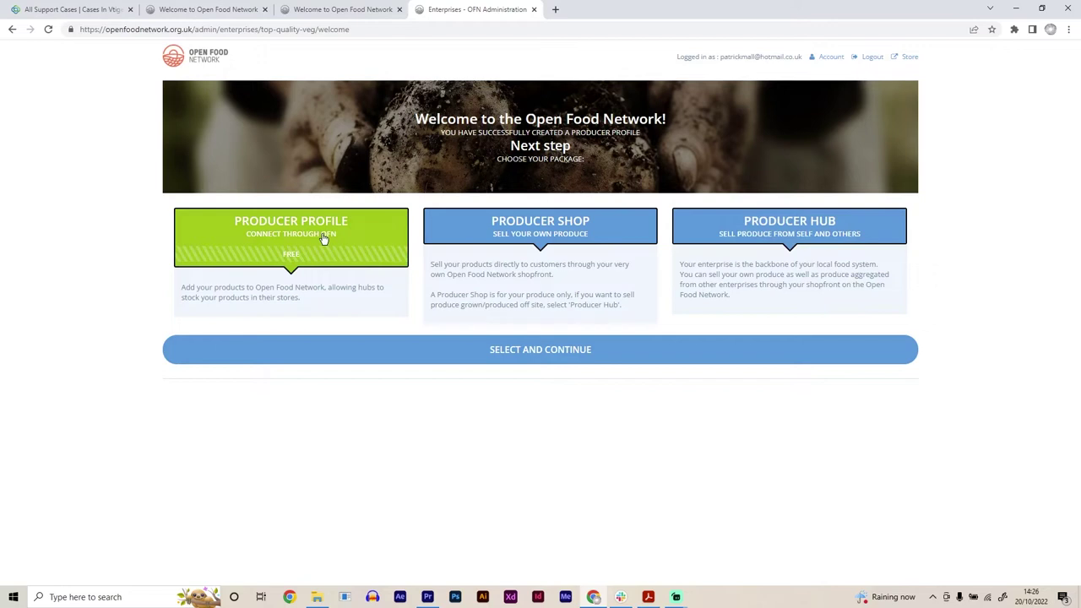
Step: Pick the free Producer Profile package and confirm with Select and Continue
click(324, 239)
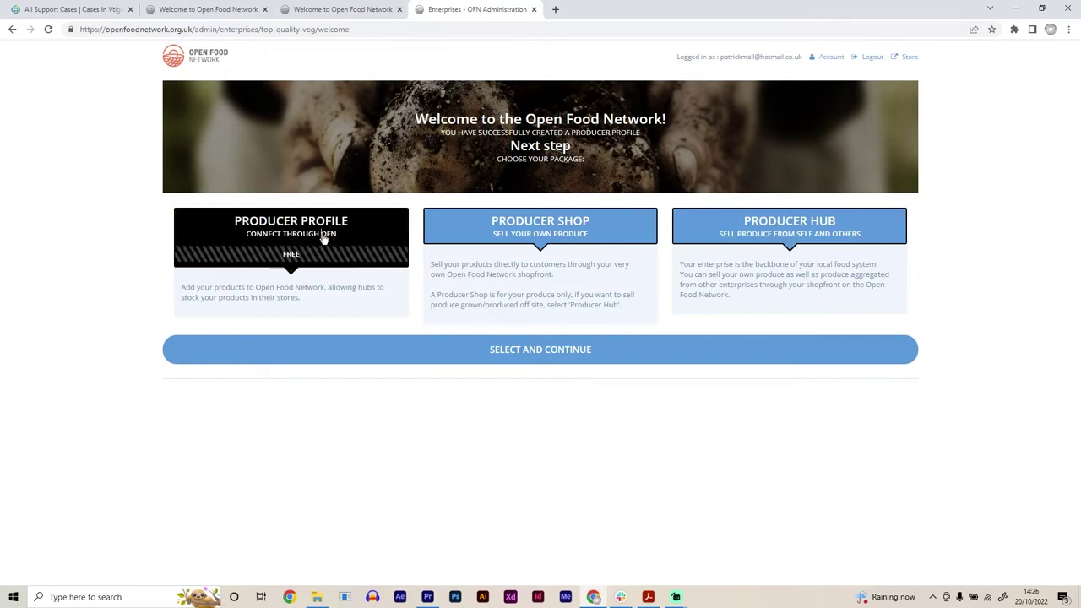
click(502, 358)
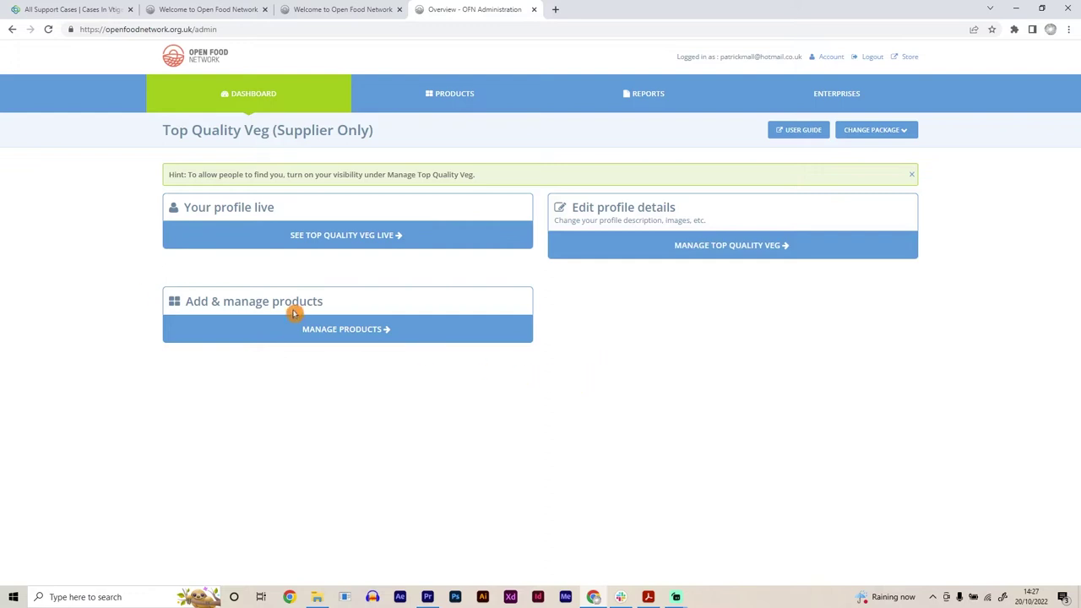
Step: From Top Quality Veg's Manage Products page, start a New Product form
click(331, 335)
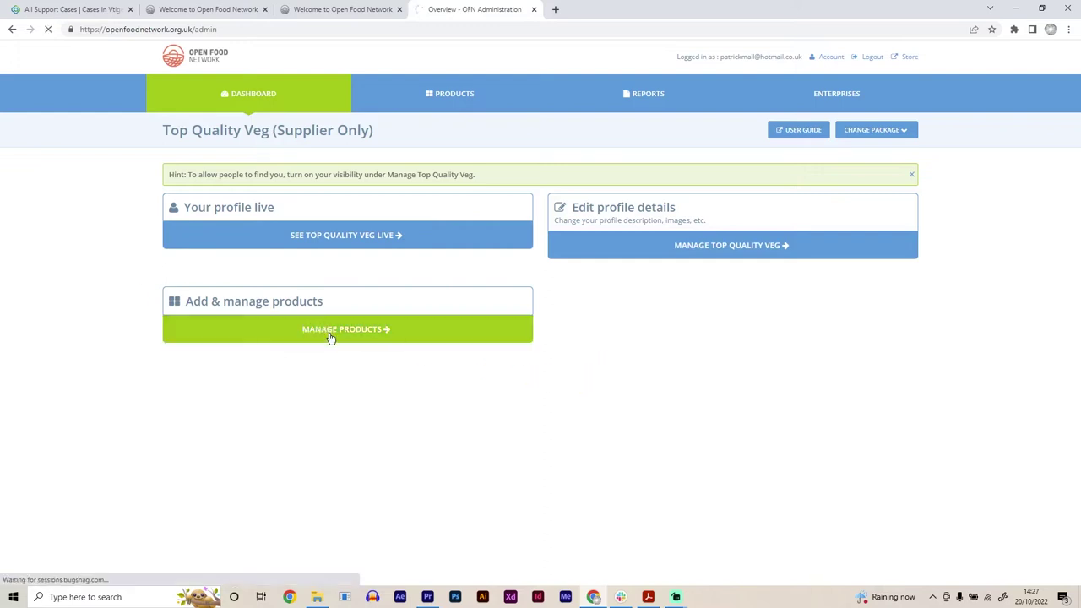
click(330, 325)
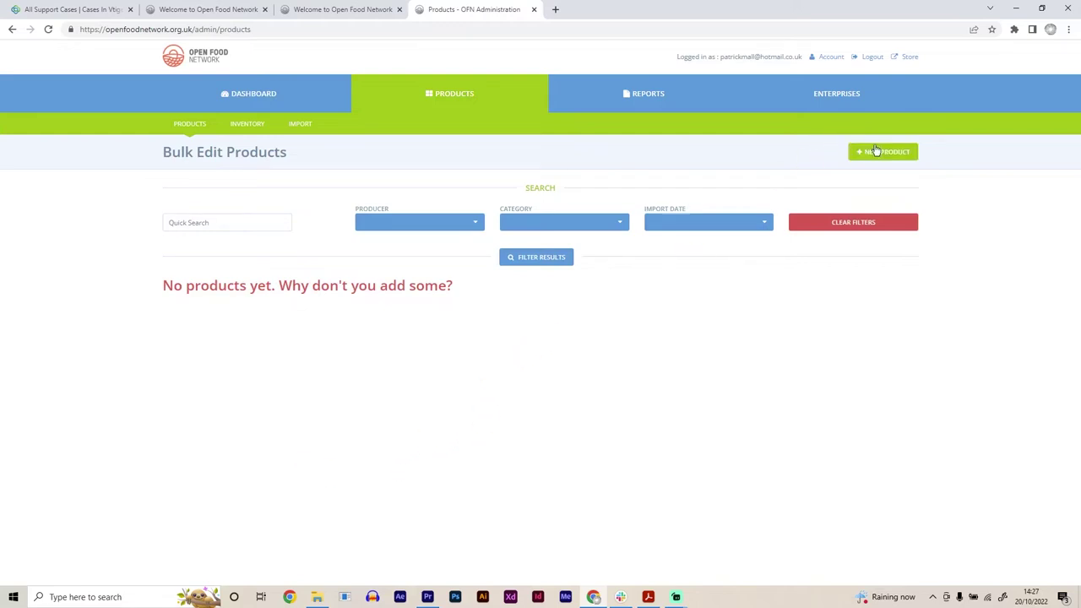
click(889, 157)
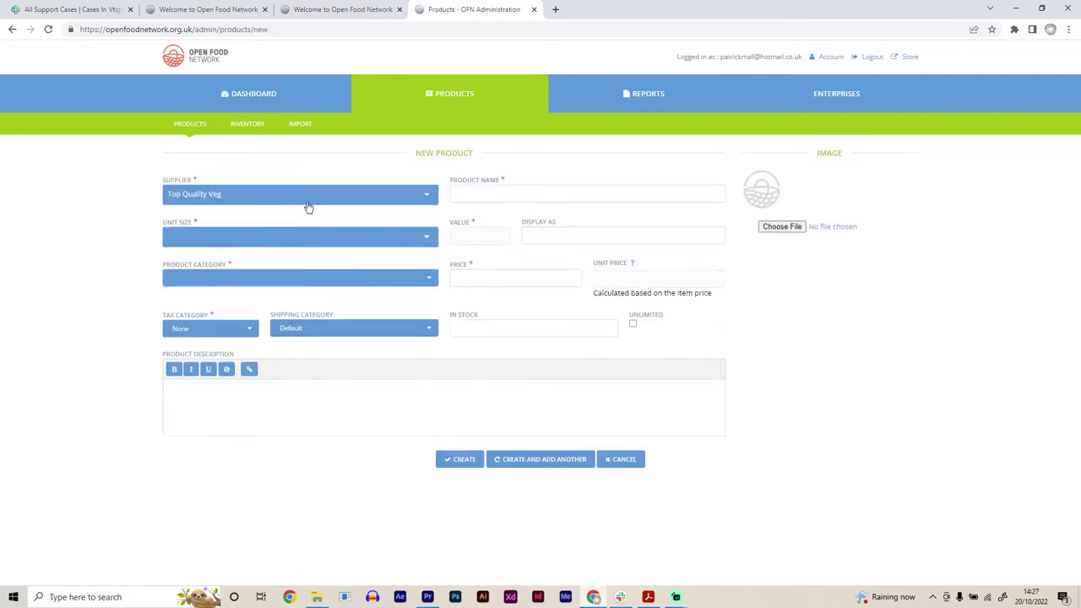
click(311, 197)
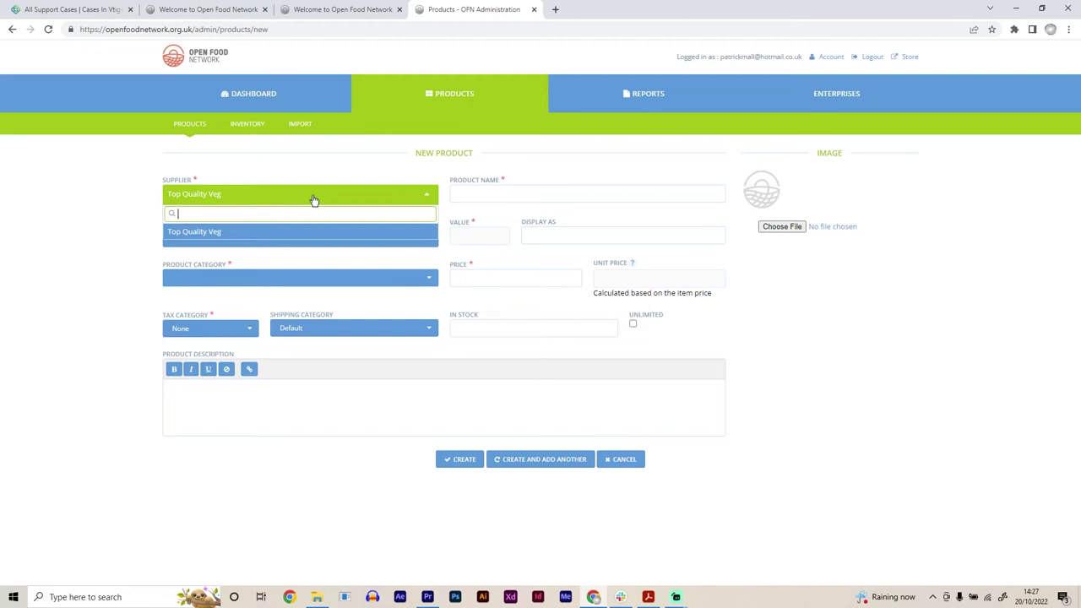
click(313, 199)
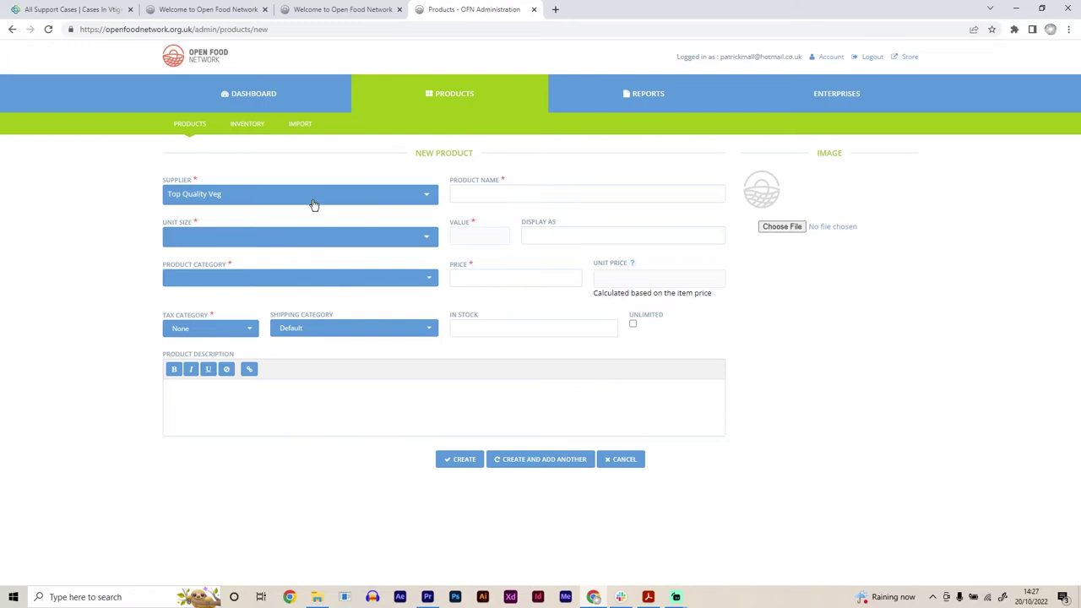
click(296, 200)
click(296, 200)
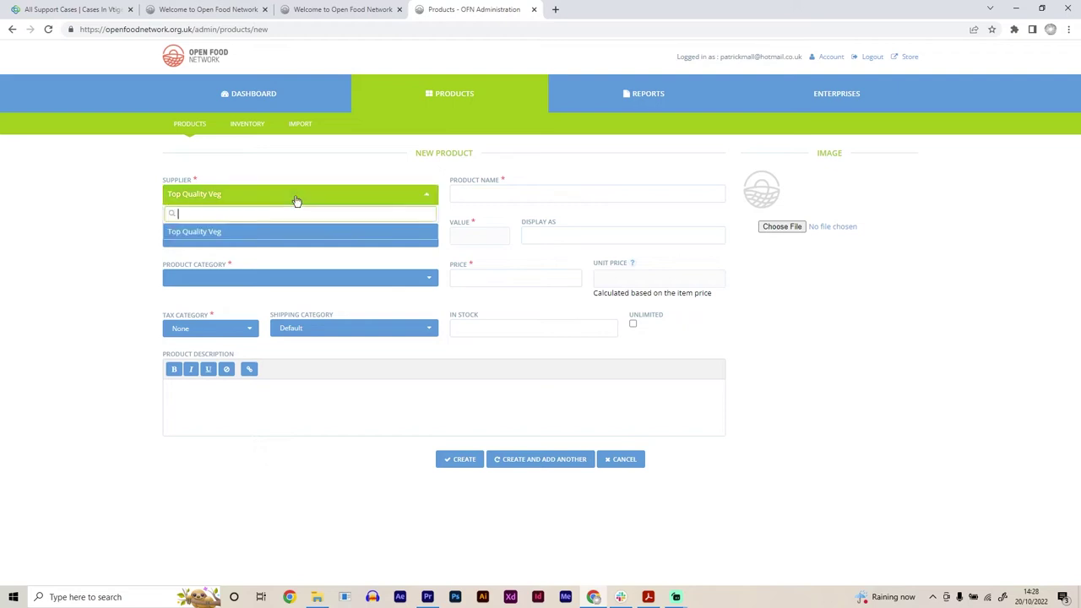
click(264, 236)
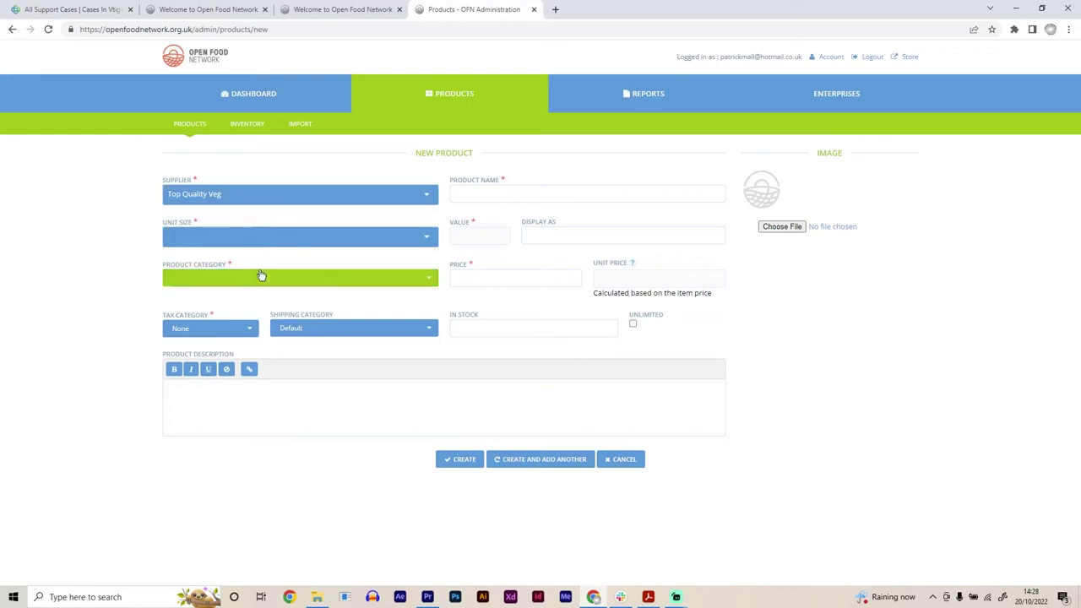
click(225, 222)
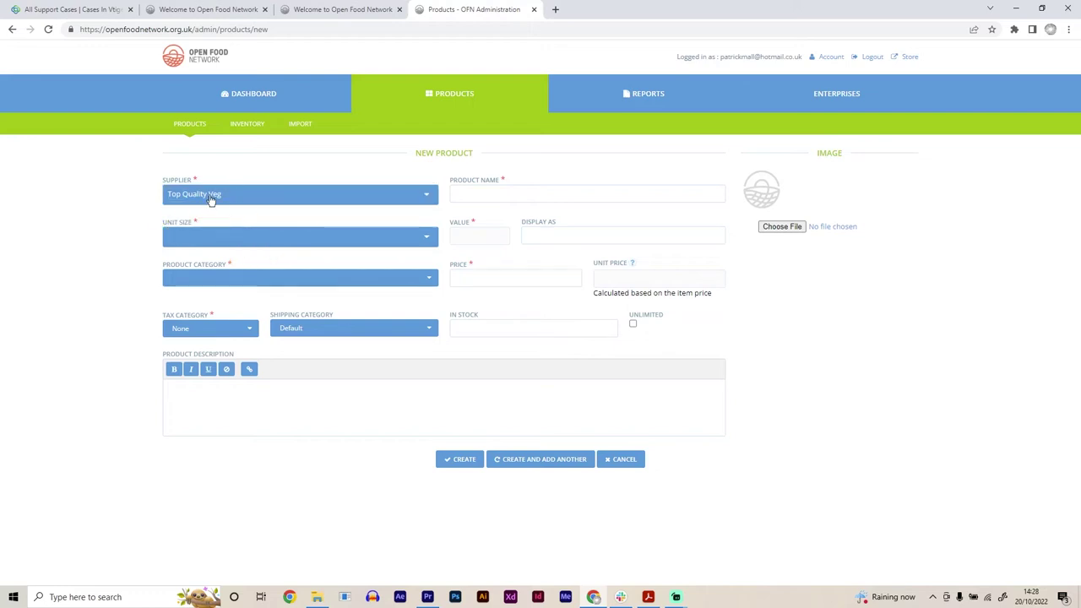
Step: Enter 'Tomatoes' as the product name, replacing the misspelt 'Tomoates'
click(465, 191)
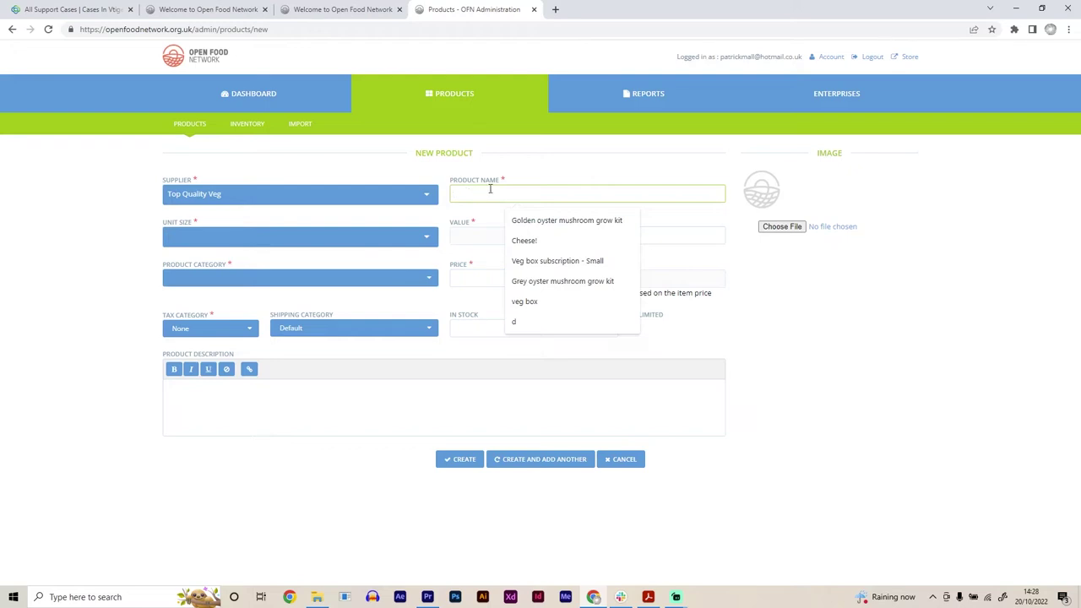
text(Tom)
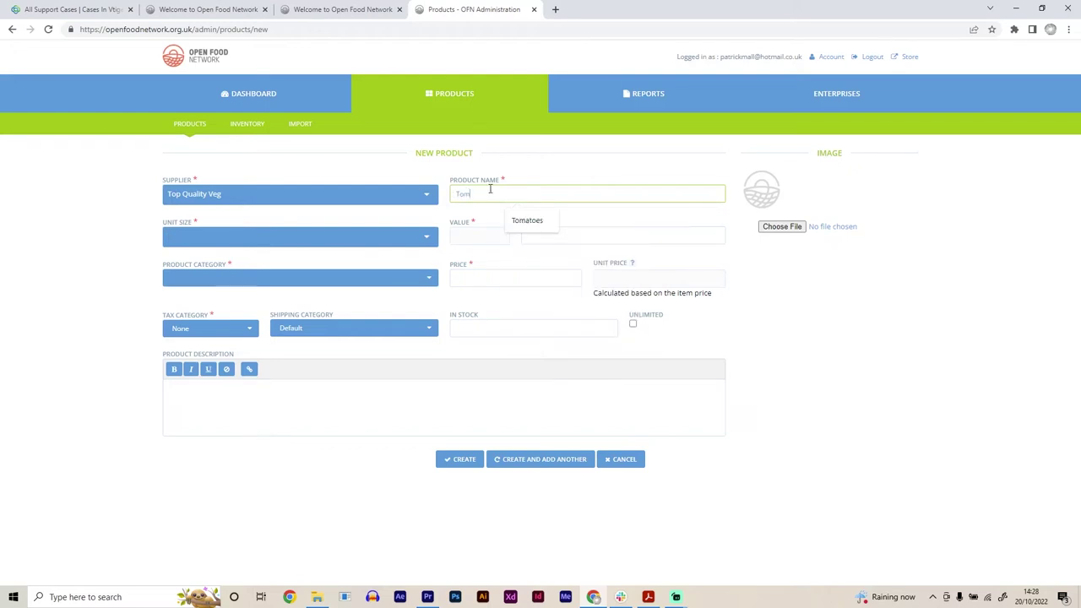
text(oates)
double_click(480, 198)
text(Tomatoes)
Step: Choose Weight (g) as the unit size and enter 500, shown as 500g
click(326, 249)
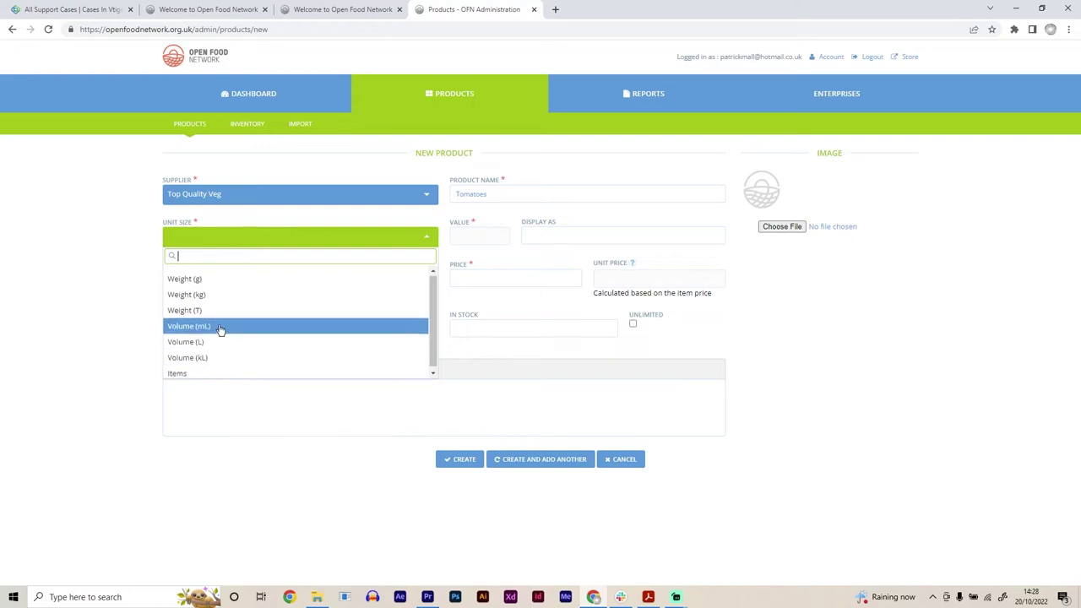
click(197, 372)
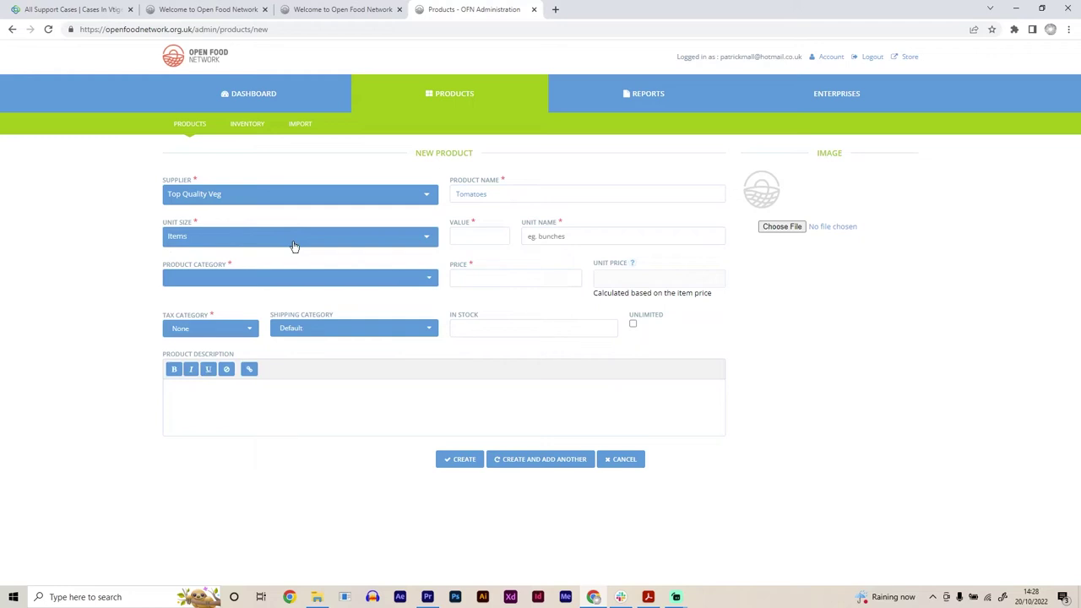
click(294, 246)
click(212, 277)
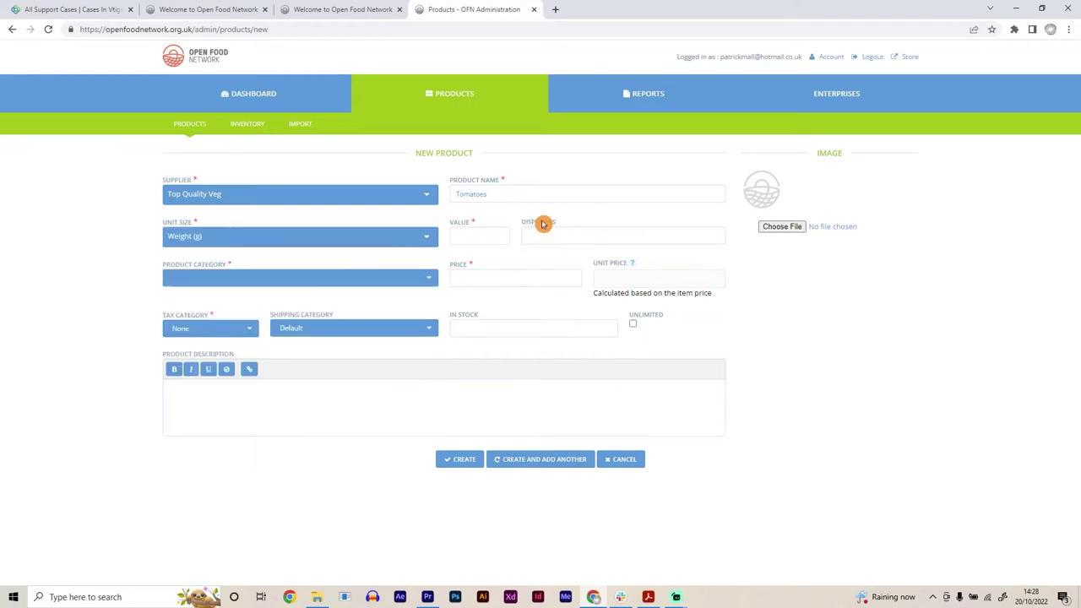
click(471, 236)
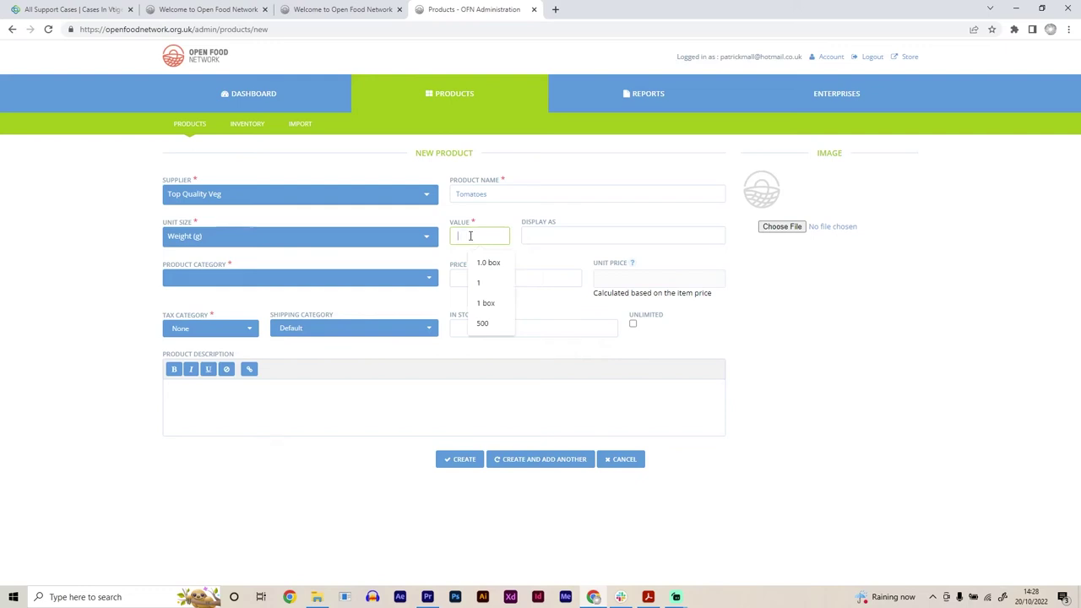
text(500)
click(503, 253)
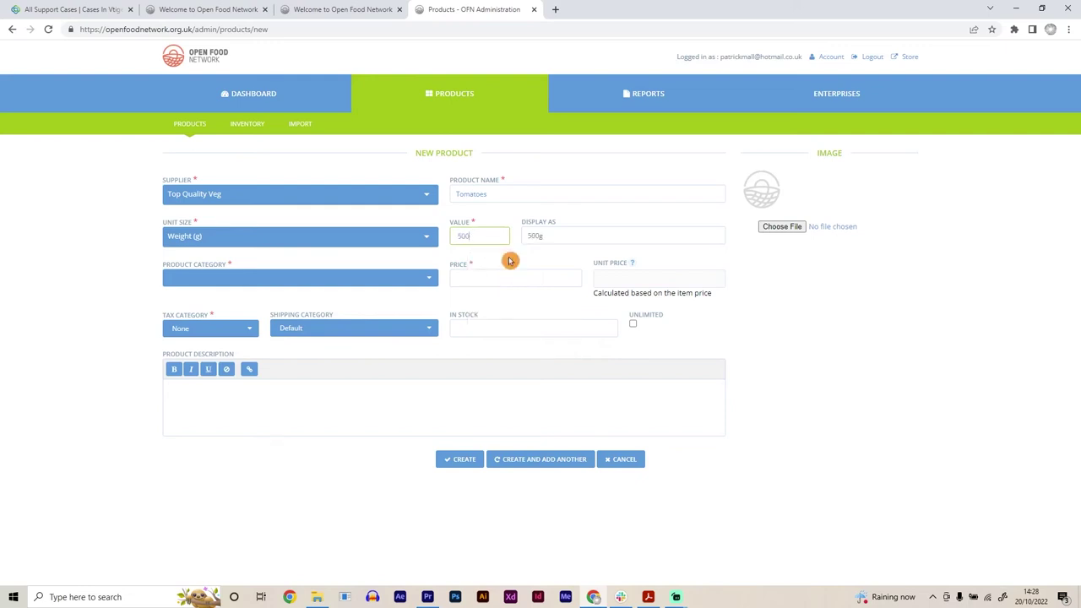
click(510, 261)
click(454, 252)
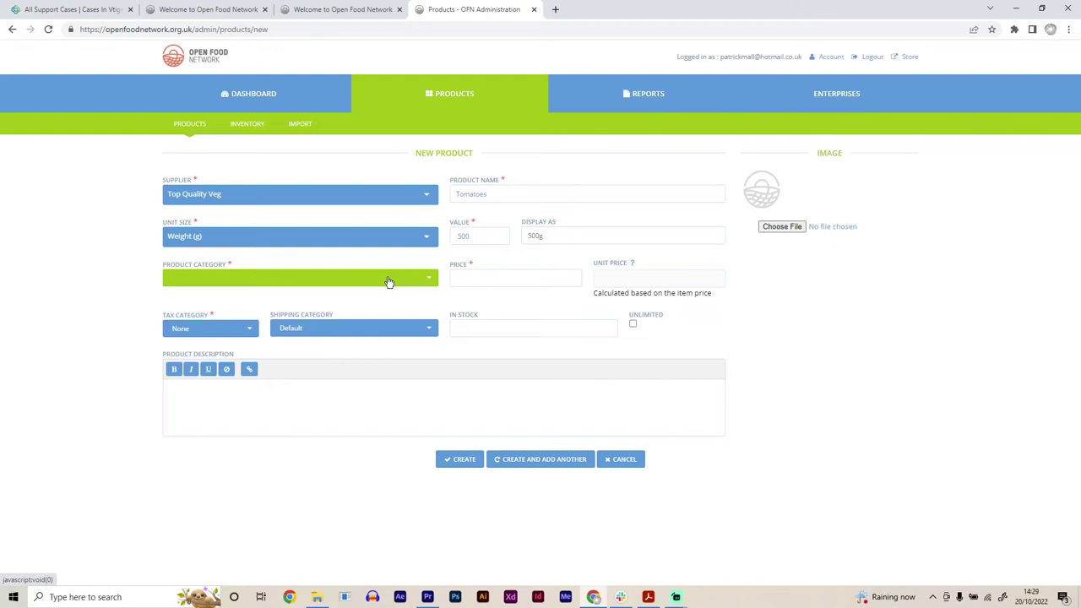
Step: Pick Fruit & Veg from the product category list
click(388, 281)
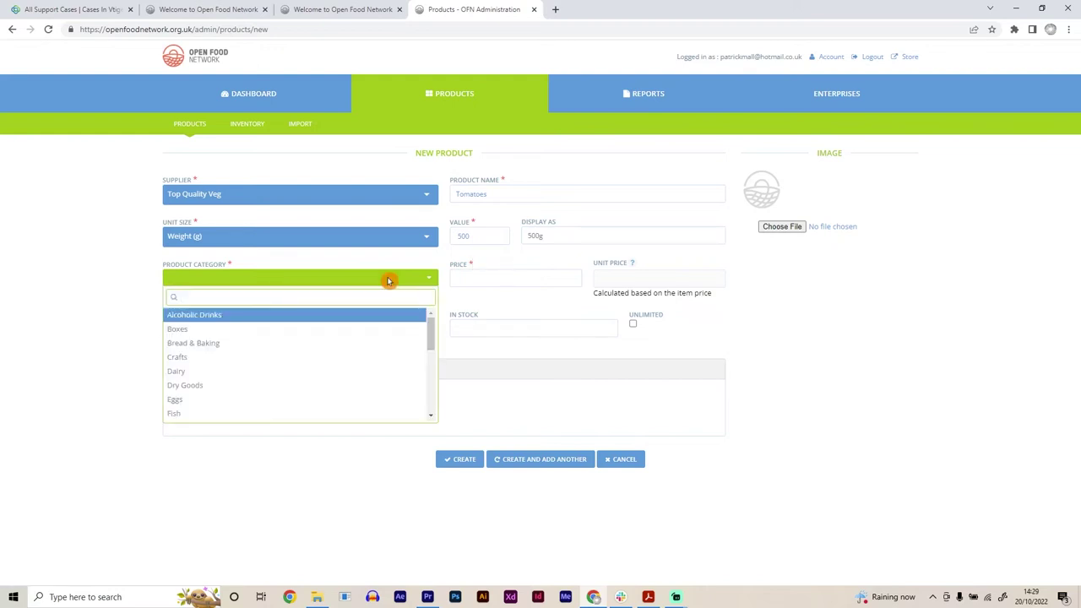
scroll(319, 362, down, 1)
scroll(319, 362, down, 4)
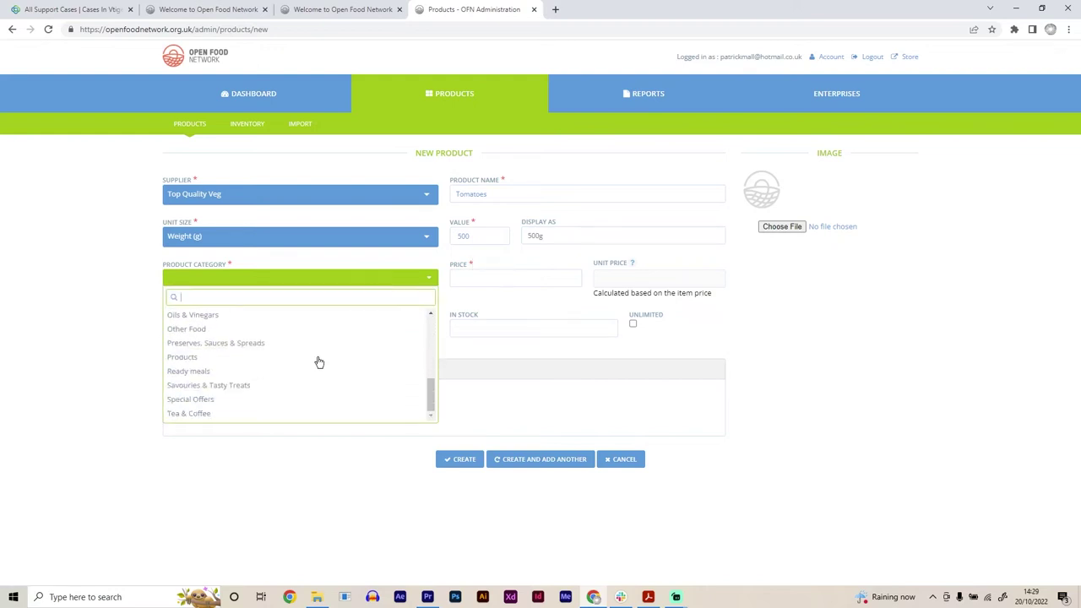
scroll(319, 362, up, 5)
scroll(318, 362, down, 3)
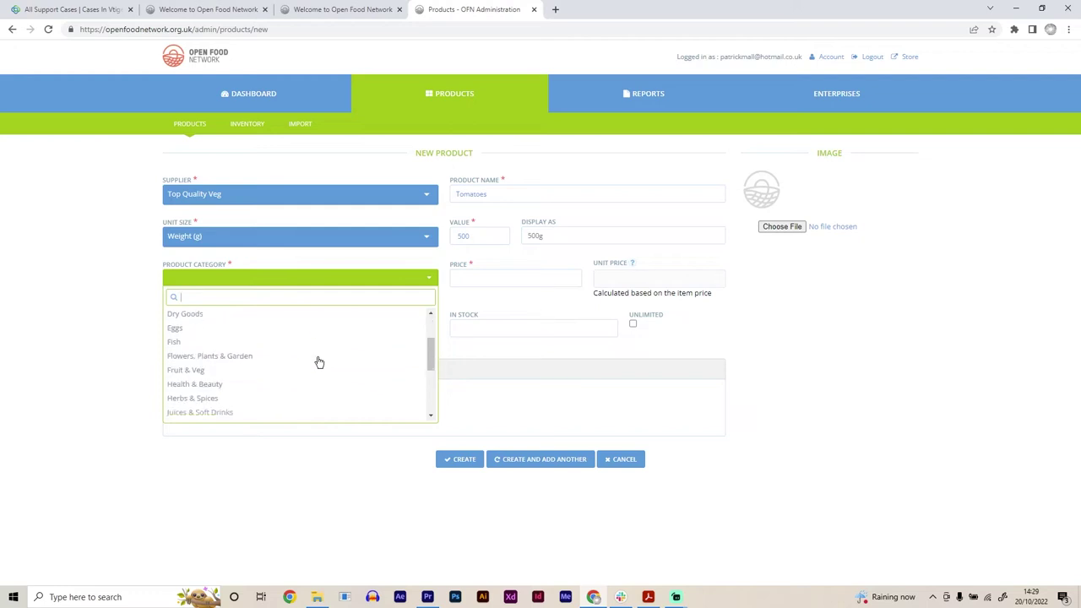
scroll(318, 361, up, 3)
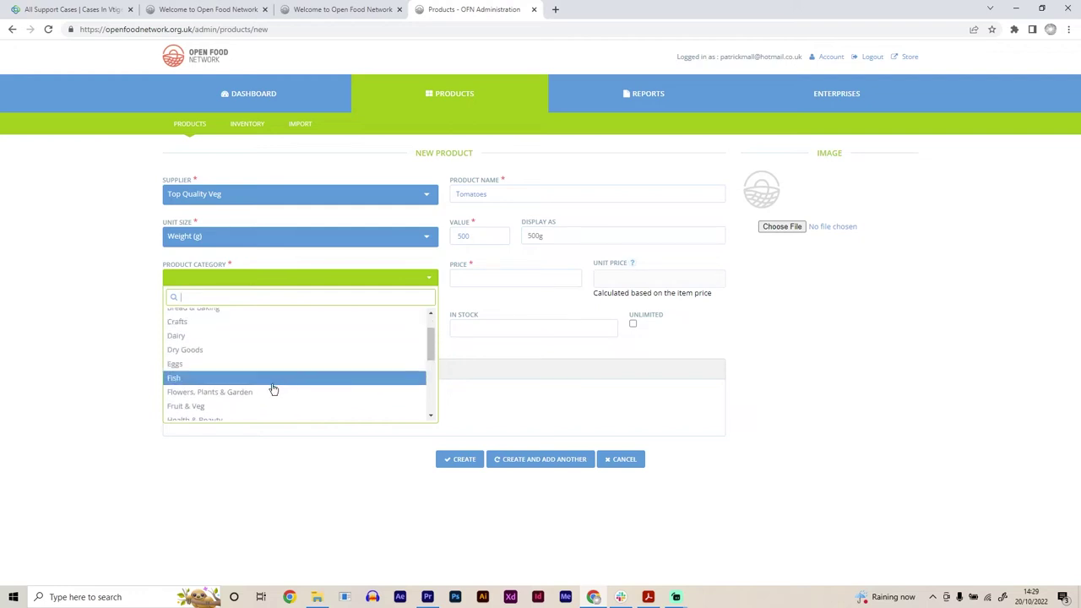
scroll(265, 390, up, 2)
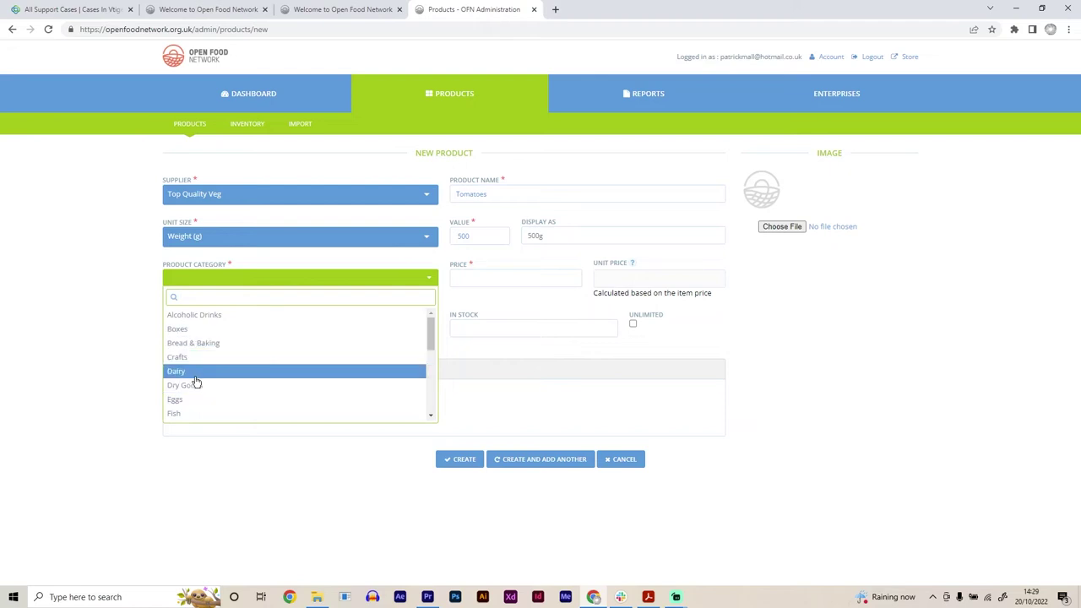
scroll(213, 410, down, 3)
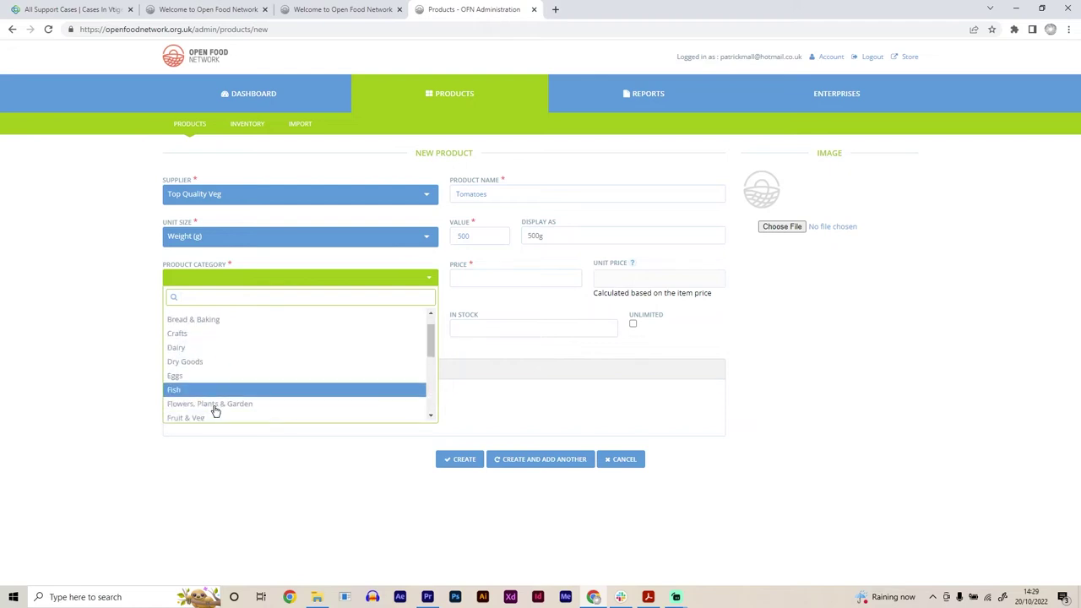
scroll(213, 410, down, 2)
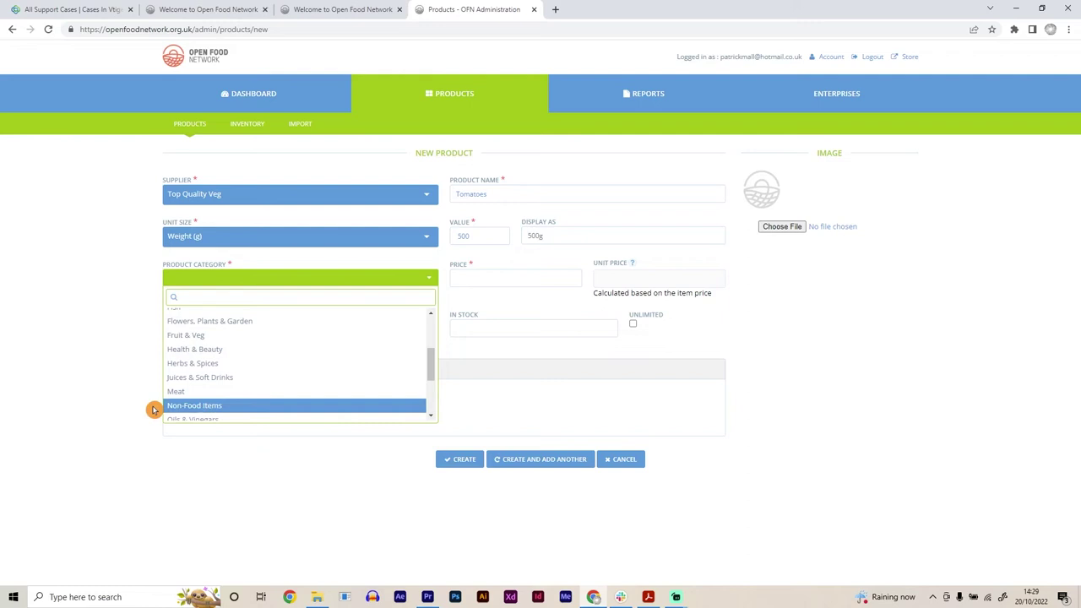
click(194, 336)
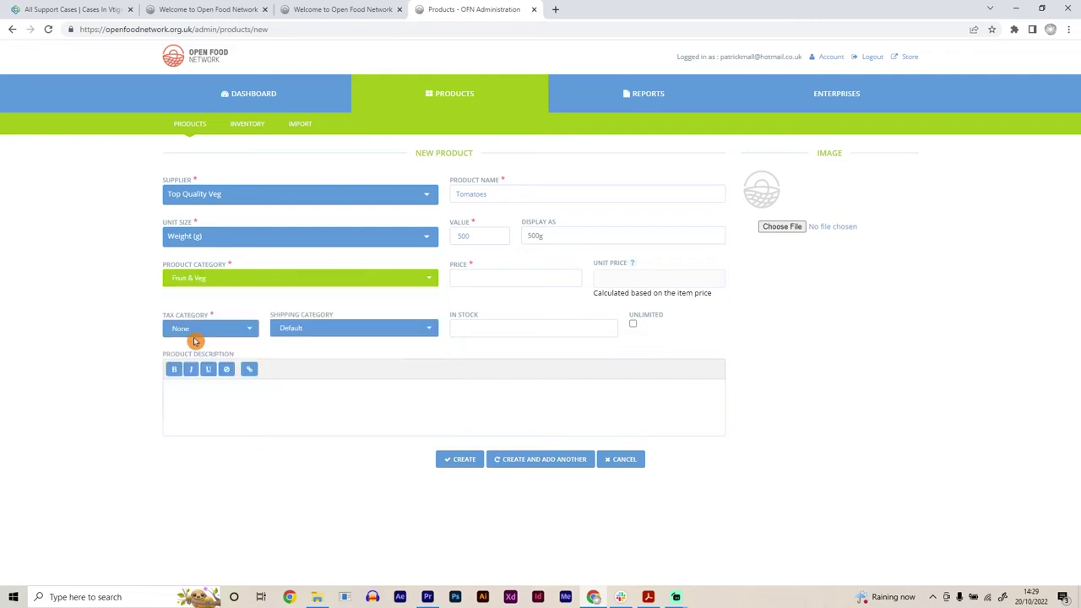
Step: Enter a price of 4.5 so the unit price shows £9.00 / kg
click(467, 280)
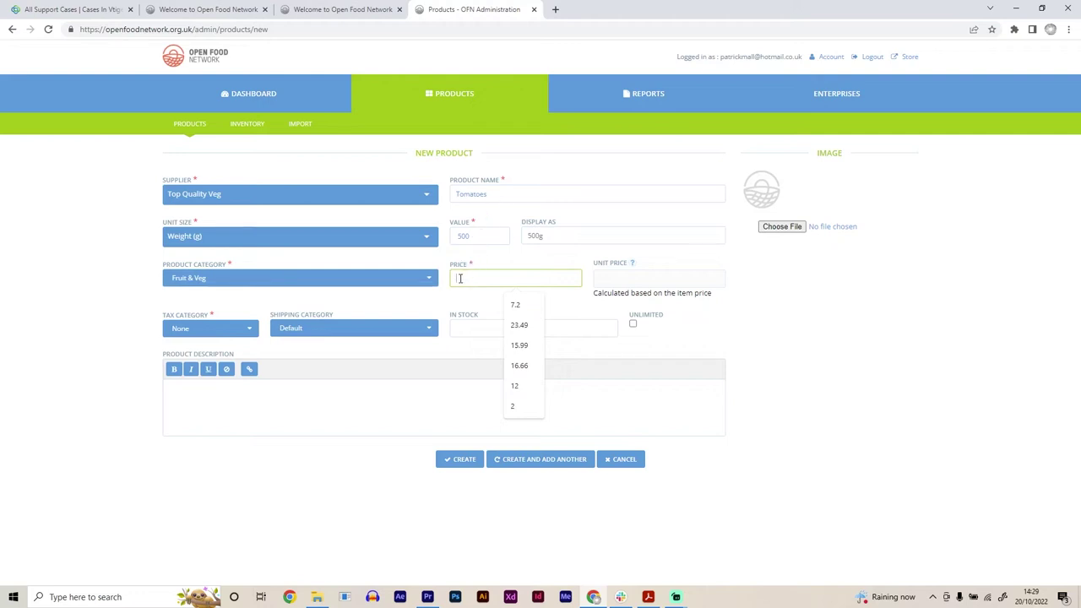
text(4.5)
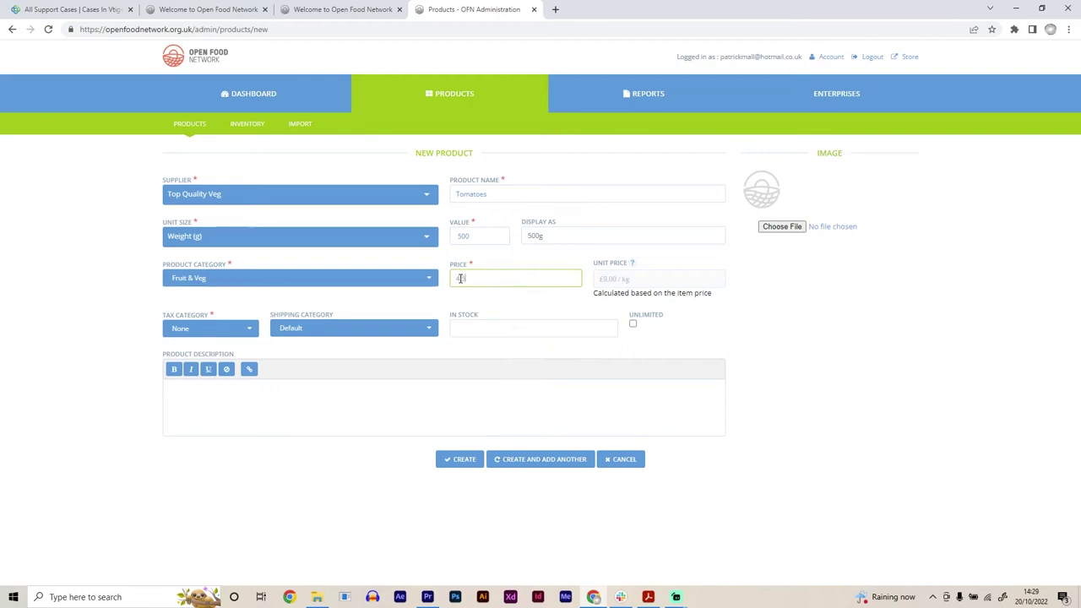
click(481, 302)
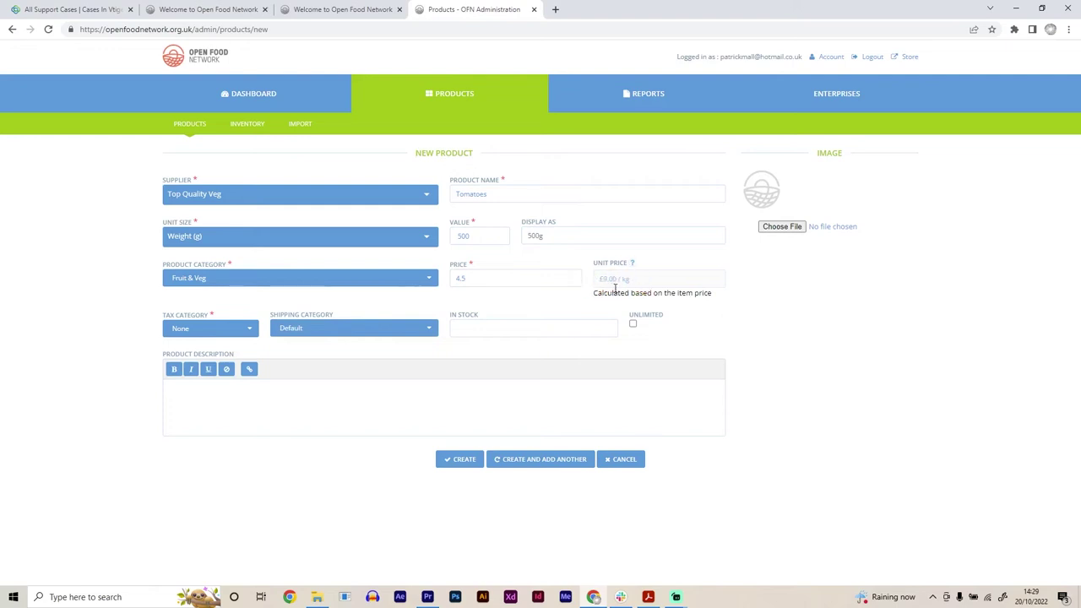
mouse_move(643, 280)
mouse_down()
mouse_move(664, 279)
mouse_move(600, 281)
mouse_move(640, 279)
mouse_up()
click(473, 306)
mouse_move(639, 250)
mouse_down()
mouse_move(648, 287)
mouse_move(610, 301)
mouse_up()
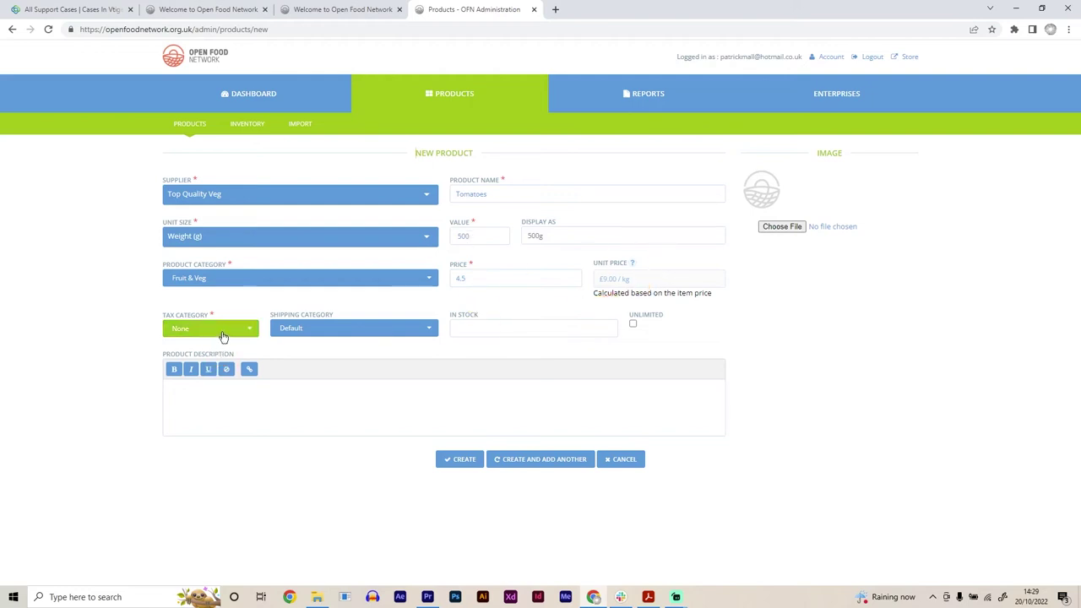
click(223, 335)
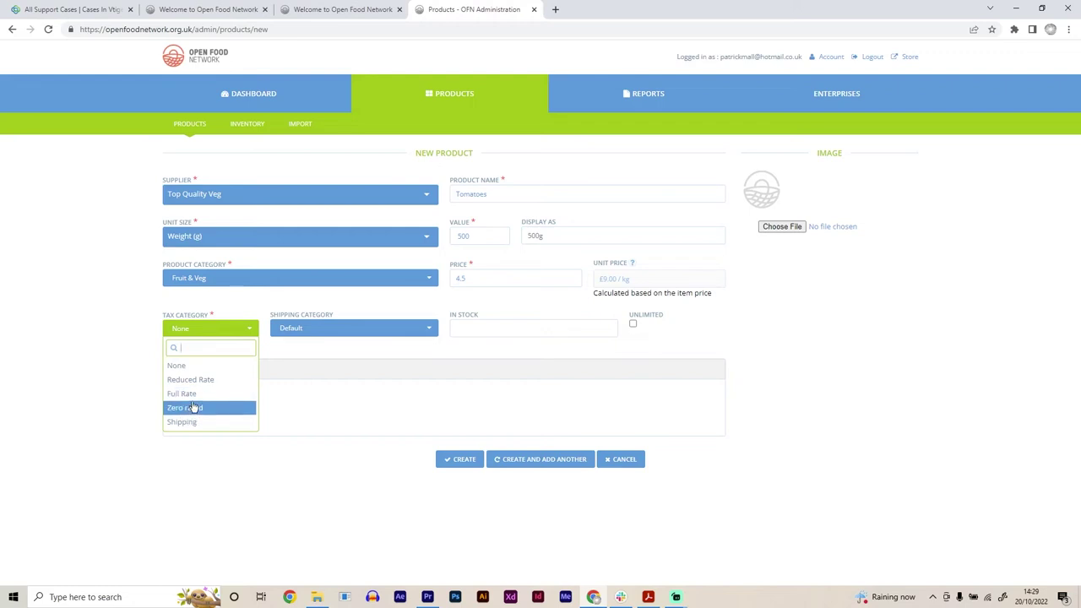
click(88, 421)
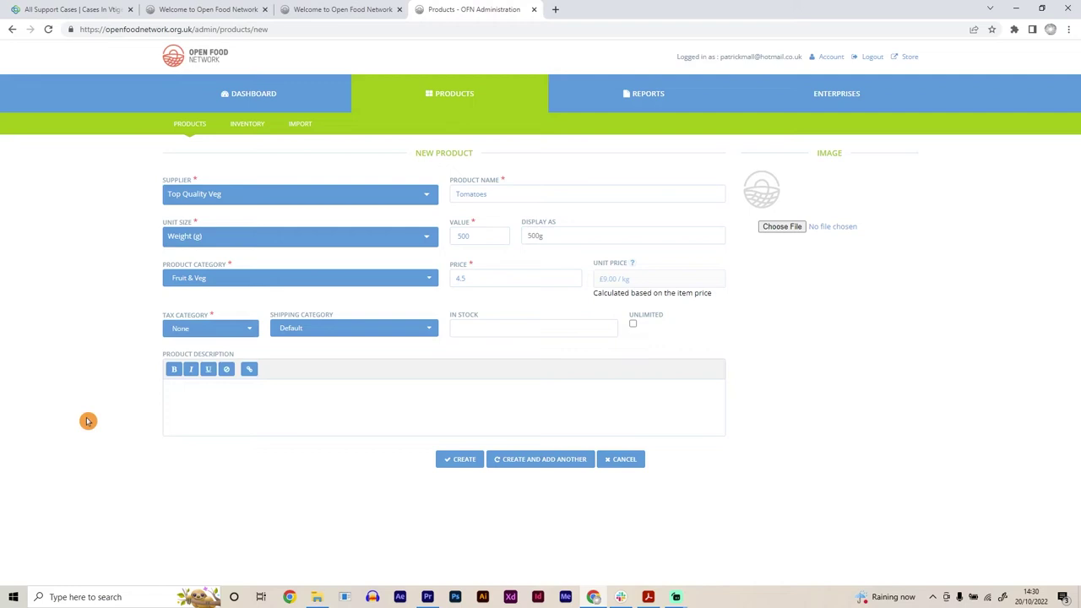
click(211, 334)
click(191, 367)
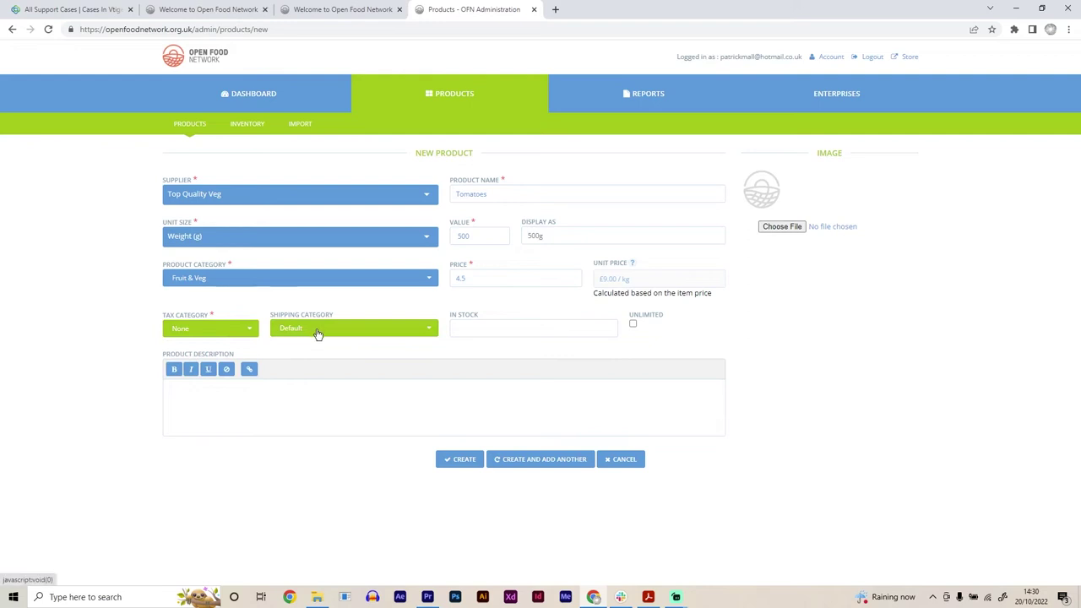
click(318, 335)
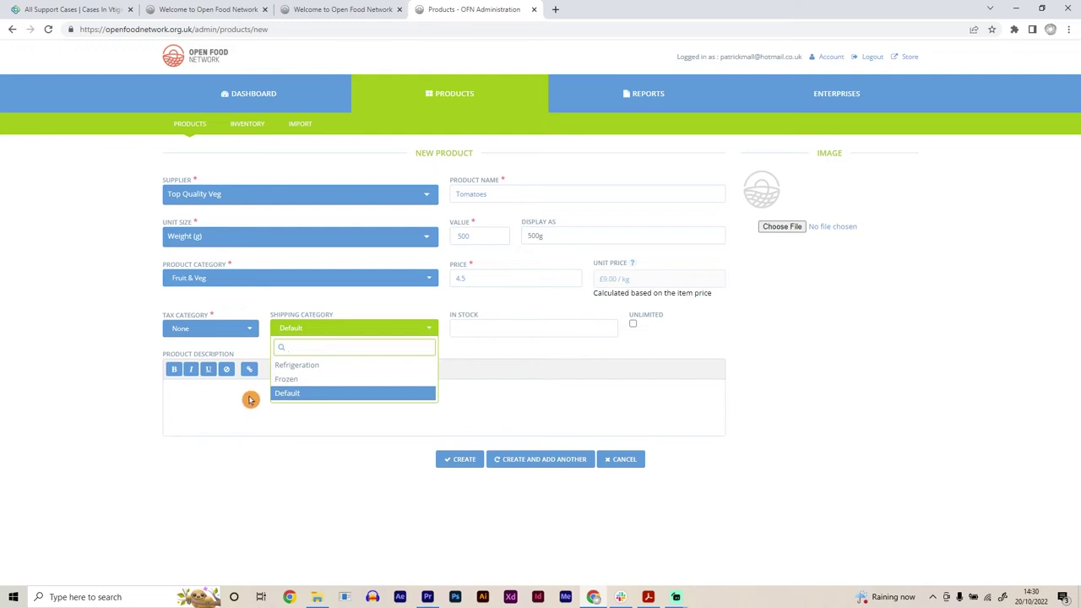
Step: Keep Default shipping and set the In Stock quantity to 30
click(285, 393)
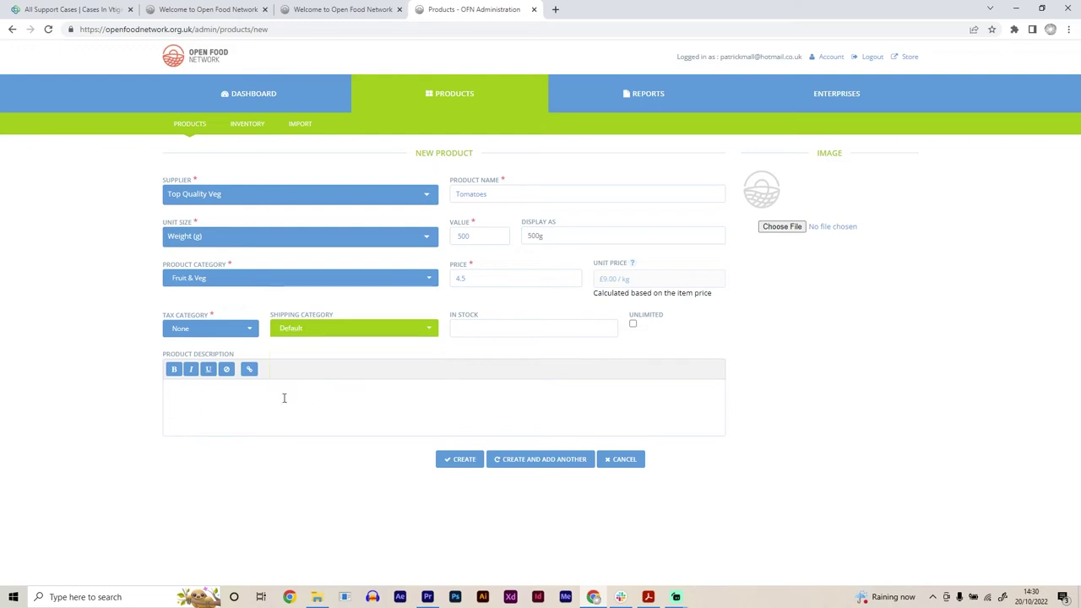
click(470, 317)
click(493, 328)
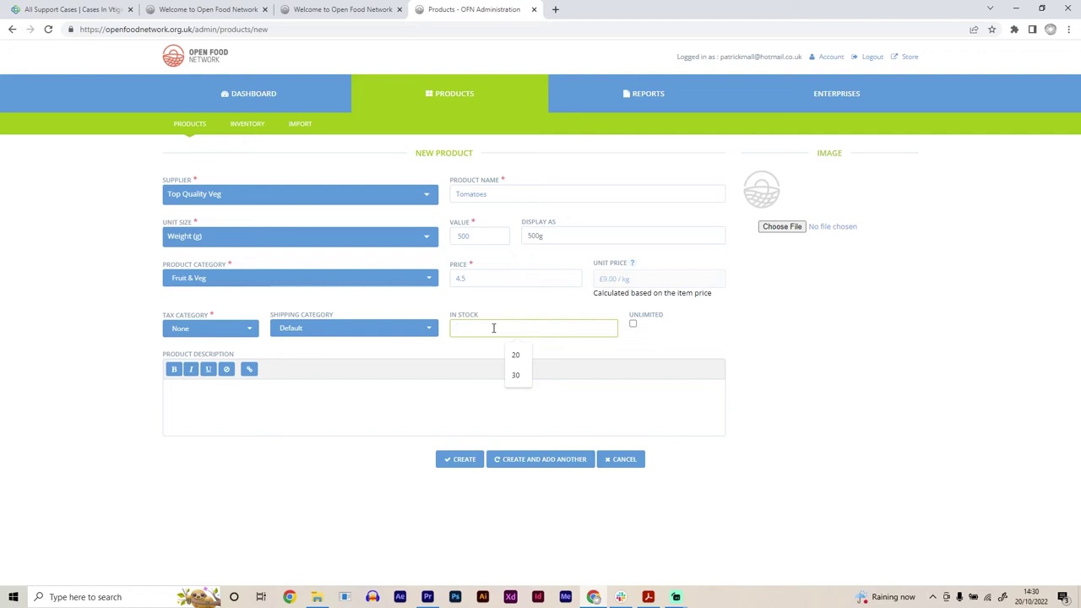
text(30)
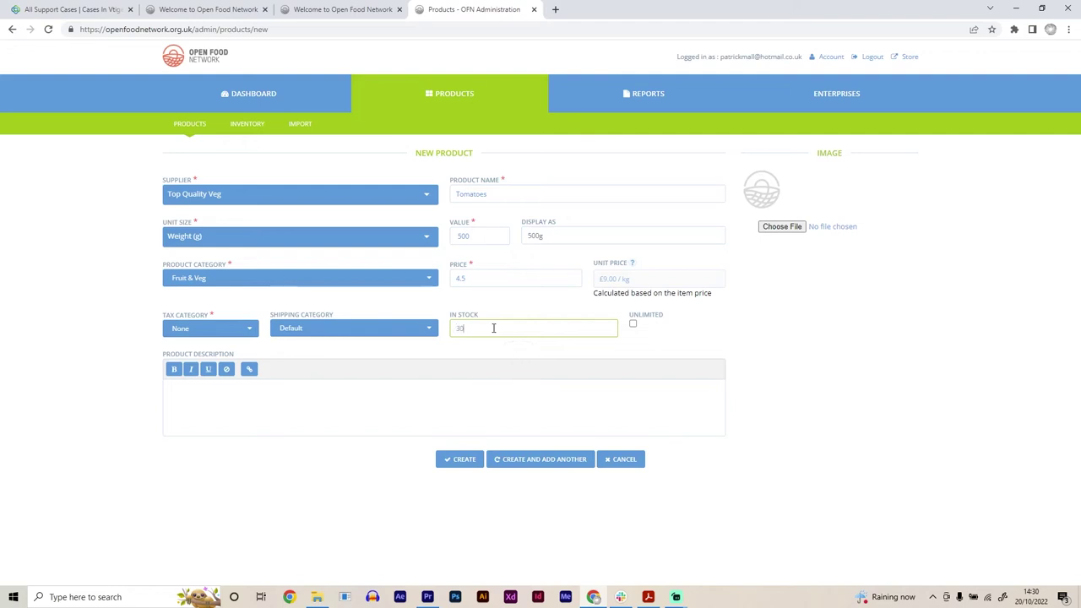
click(672, 346)
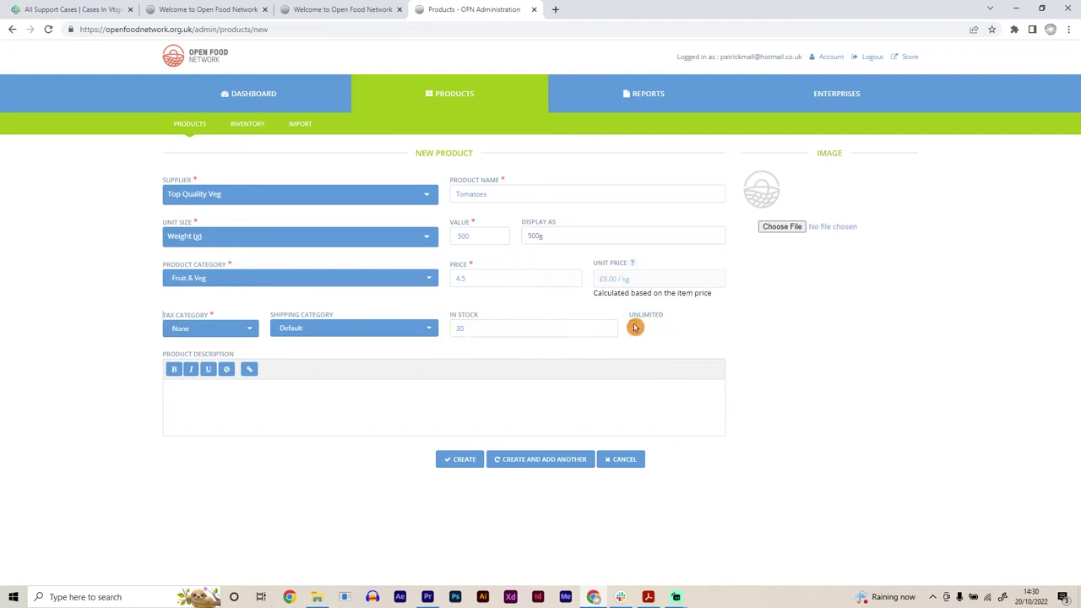
Step: Write 'Great quality tomatoes' as the product description
click(197, 388)
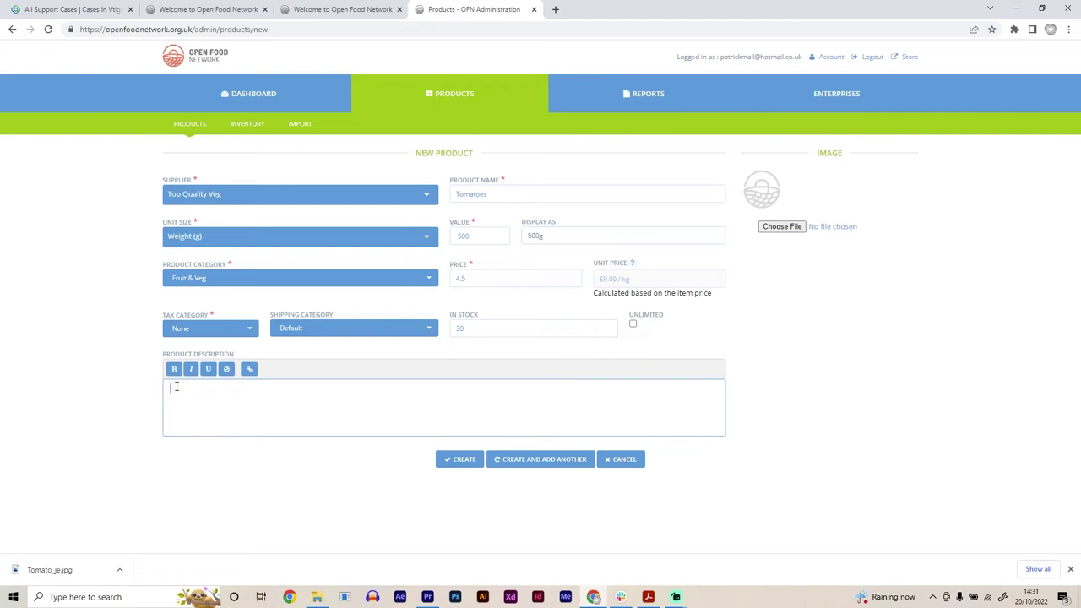
text(Great quality tomatoes)
click(861, 386)
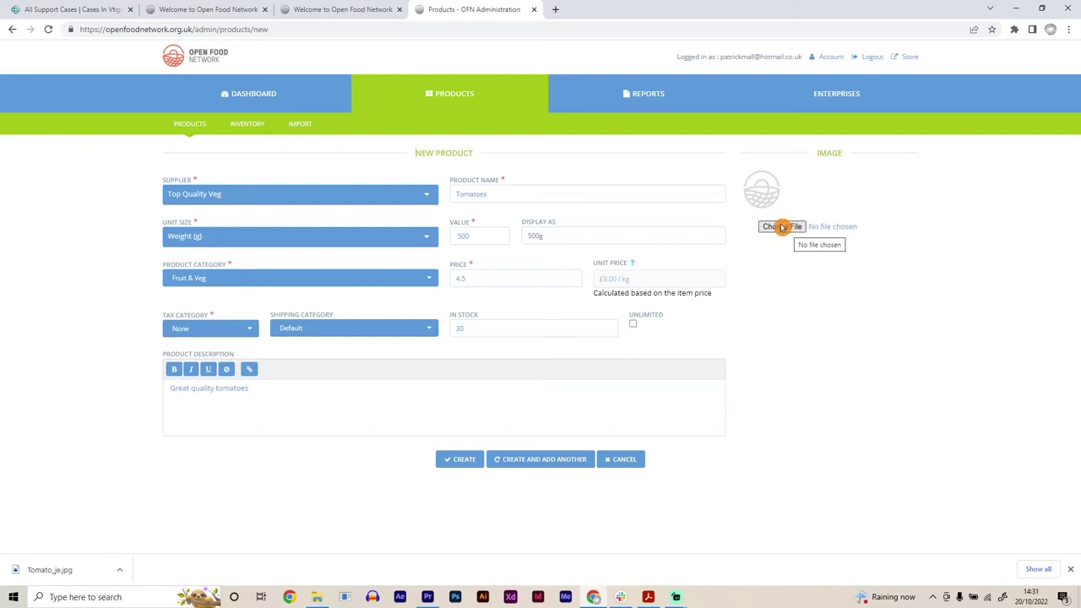
Step: Choose Tomato_je.jpg from Downloads as the product image
click(783, 226)
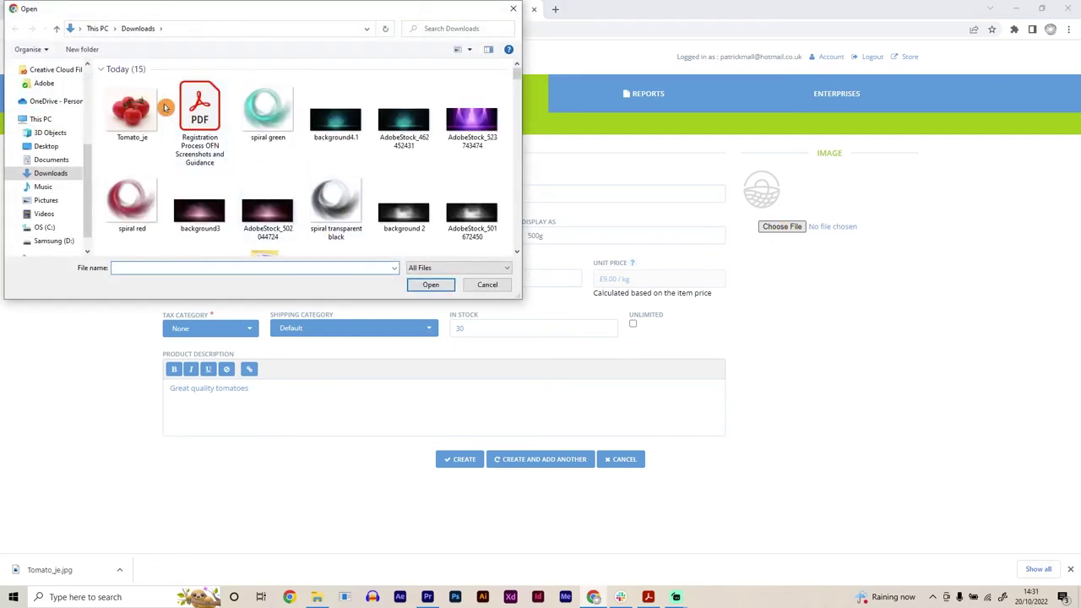
click(131, 110)
click(431, 286)
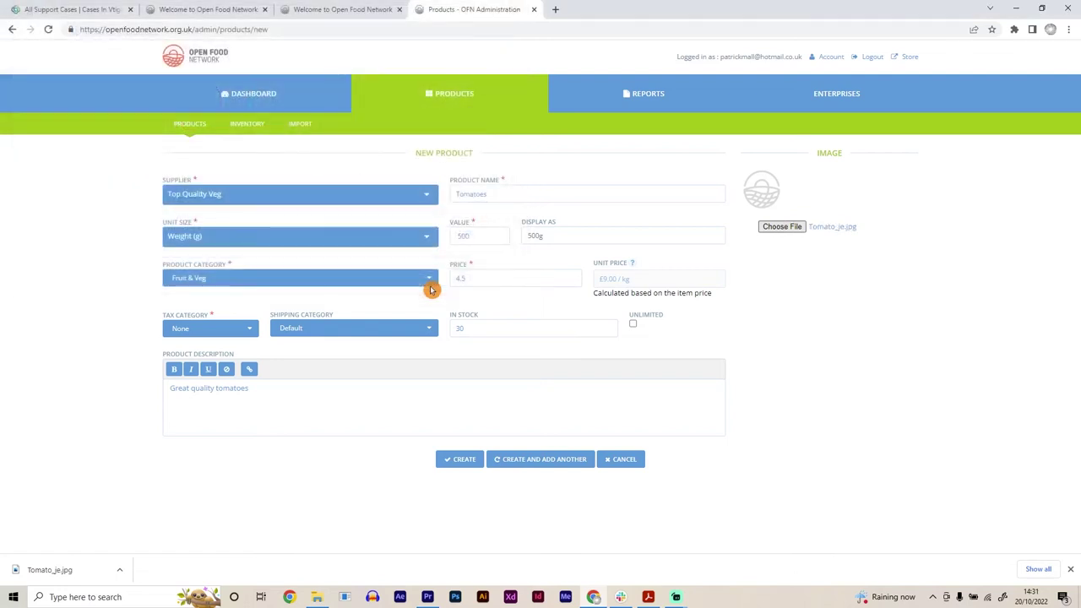
click(456, 464)
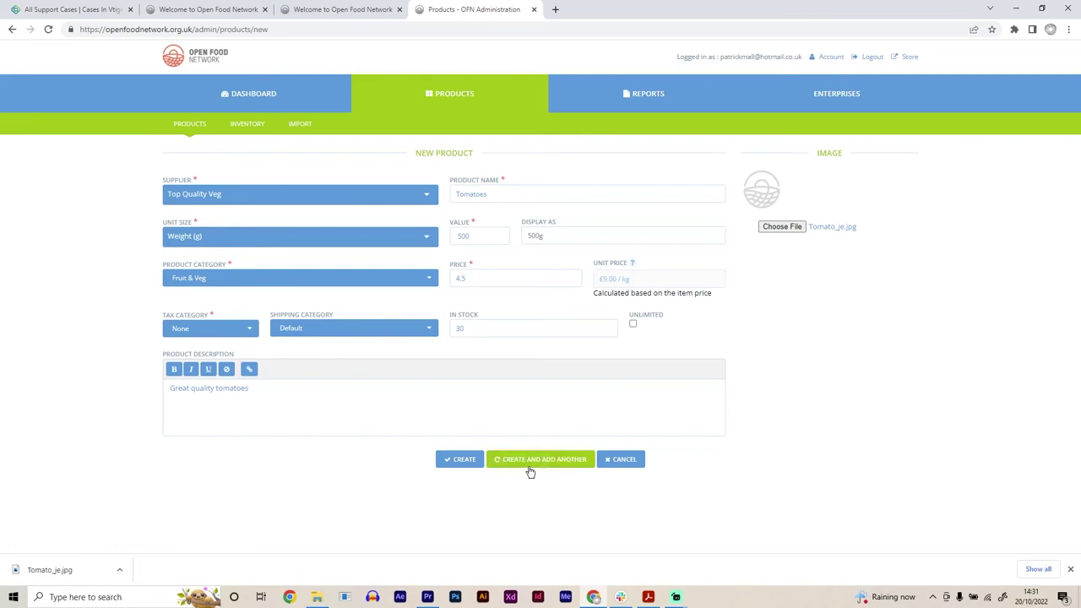
click(532, 479)
click(539, 480)
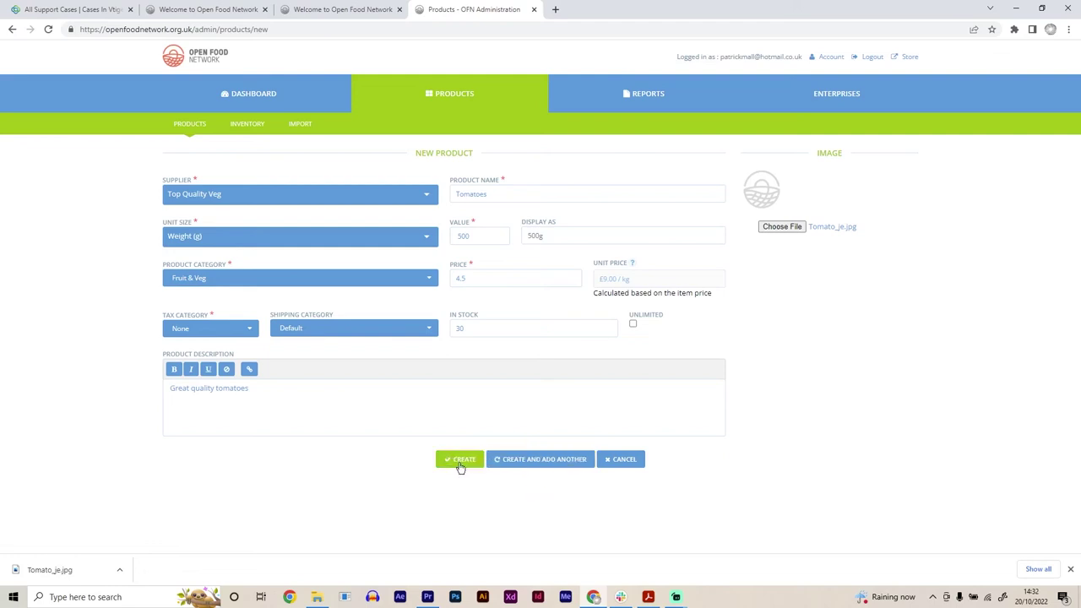
Step: Create the Tomatoes product
click(459, 465)
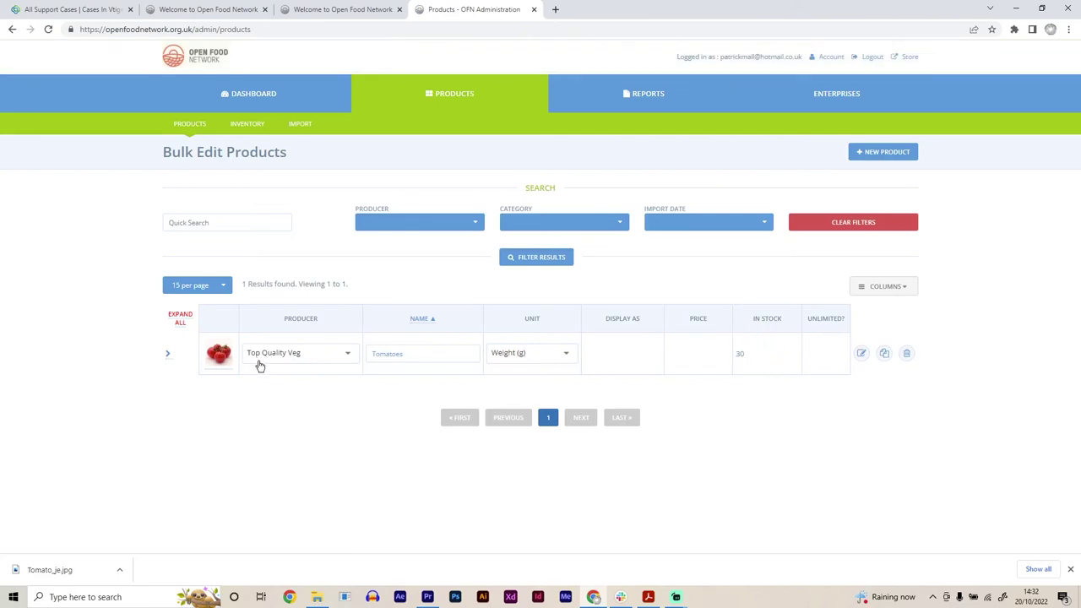
click(416, 368)
mouse_move(335, 376)
mouse_down()
mouse_move(352, 468)
mouse_move(392, 559)
mouse_up()
Step: Look through the Category, Import Date and Producer filters on Bulk Edit Products without applying any
click(550, 223)
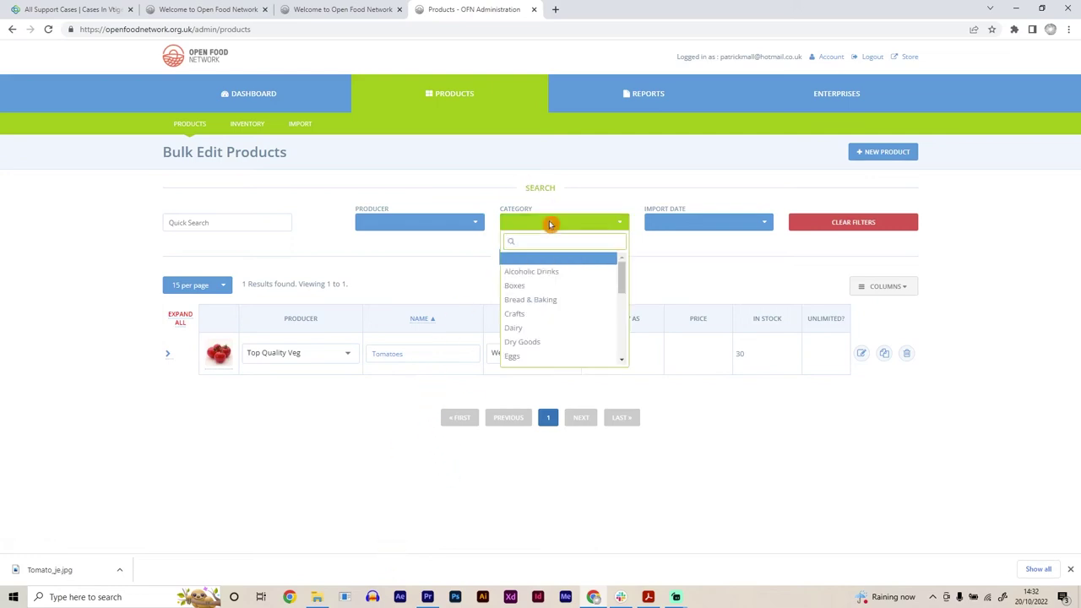
scroll(548, 312, down, 5)
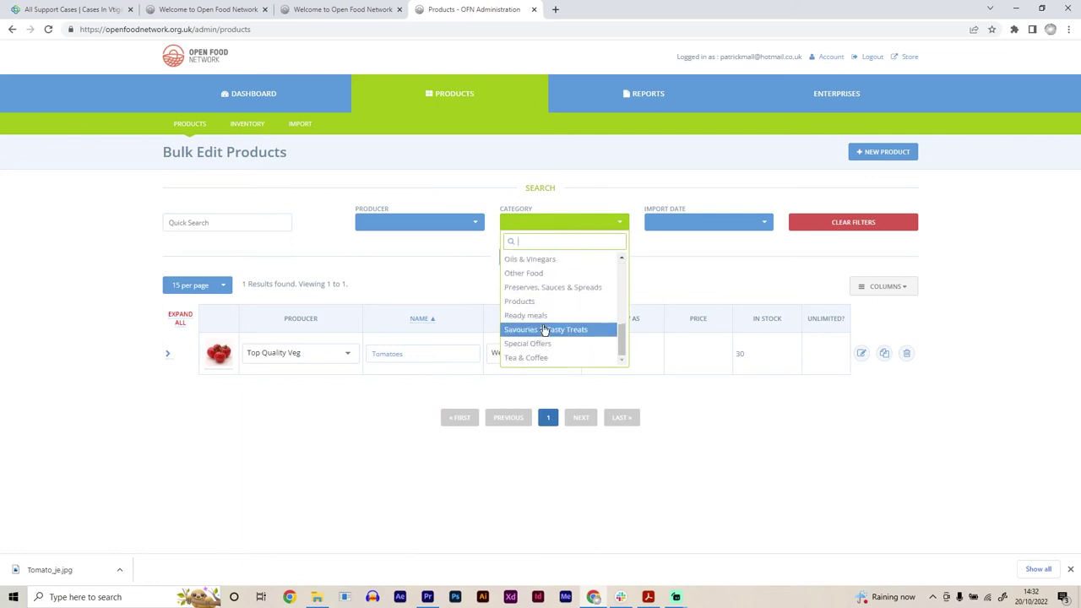
scroll(544, 330, up, 3)
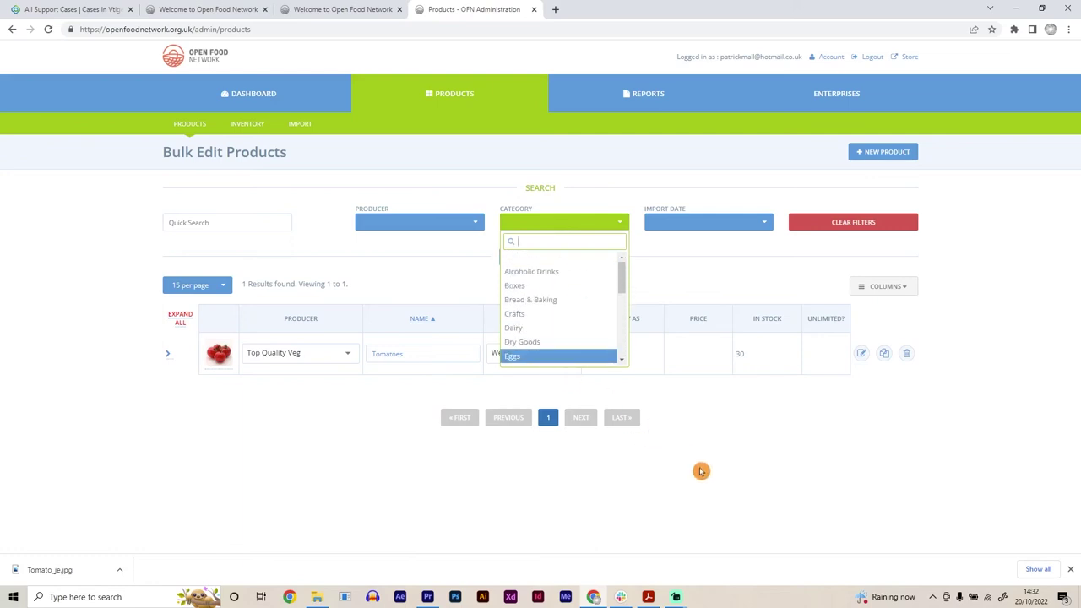
click(741, 473)
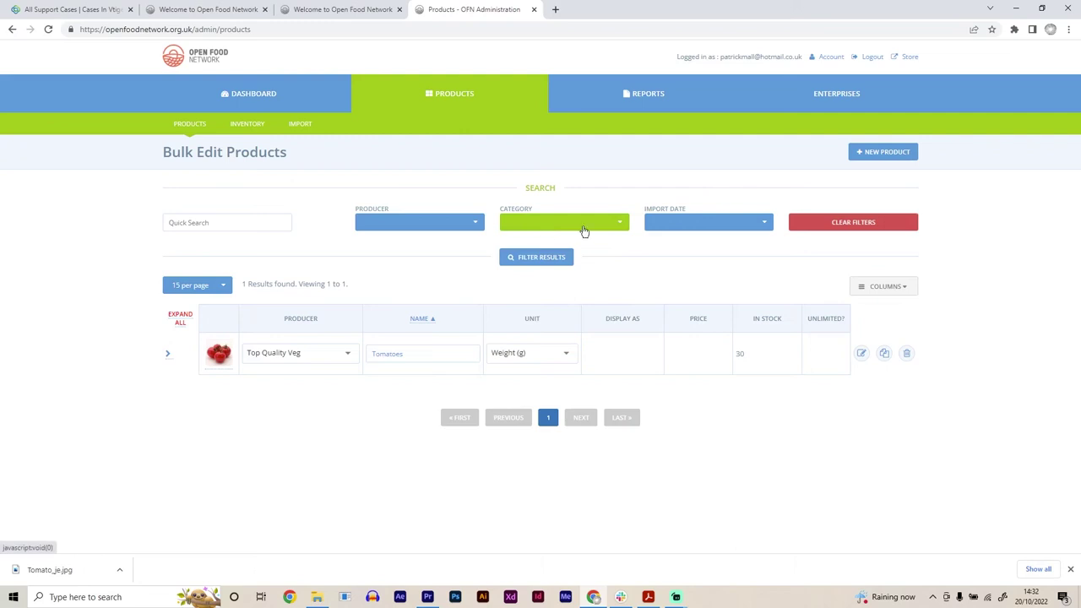
click(659, 225)
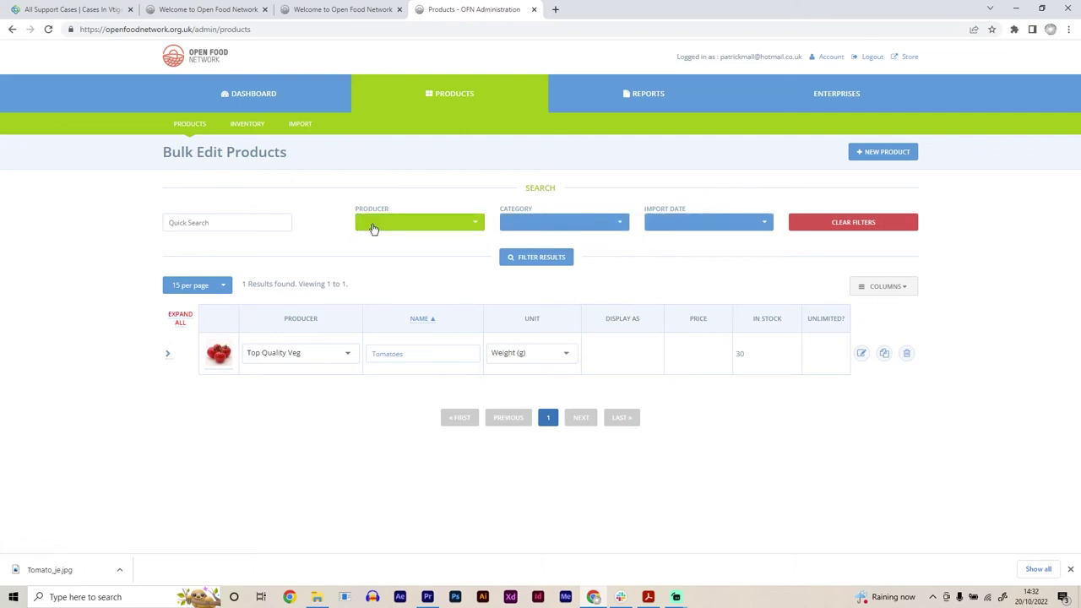
click(391, 226)
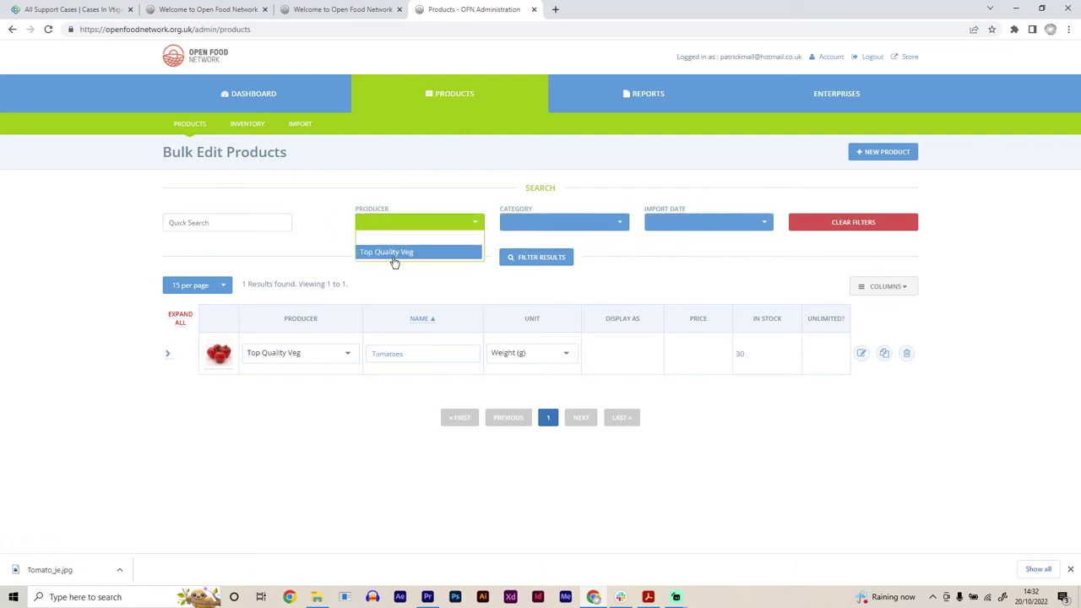
click(346, 496)
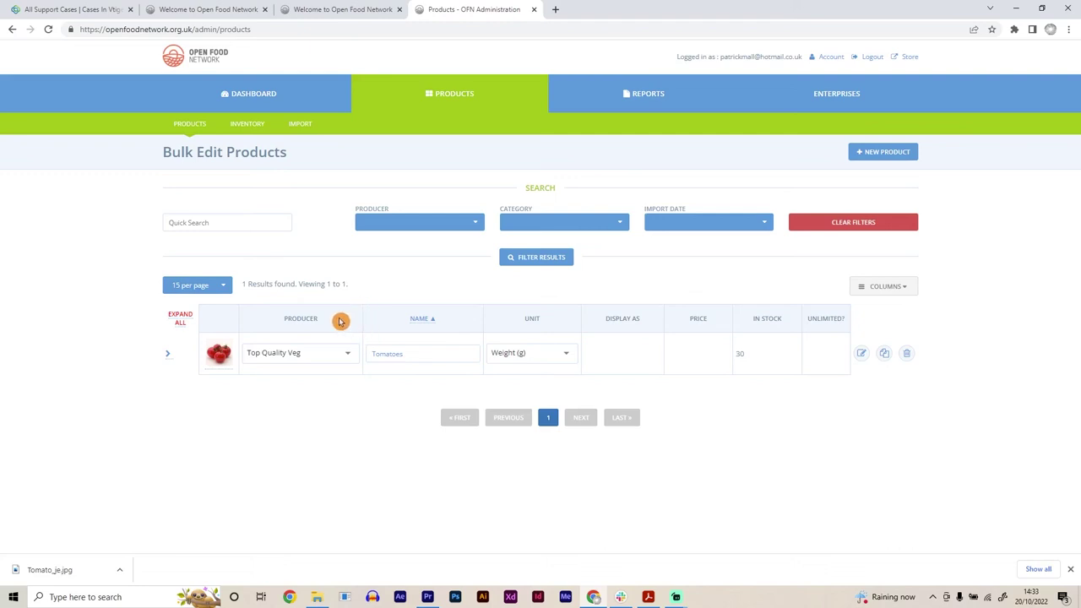
Step: On Enterprise Permissions, choose Top Quality Veg as the granting enterprise
click(854, 99)
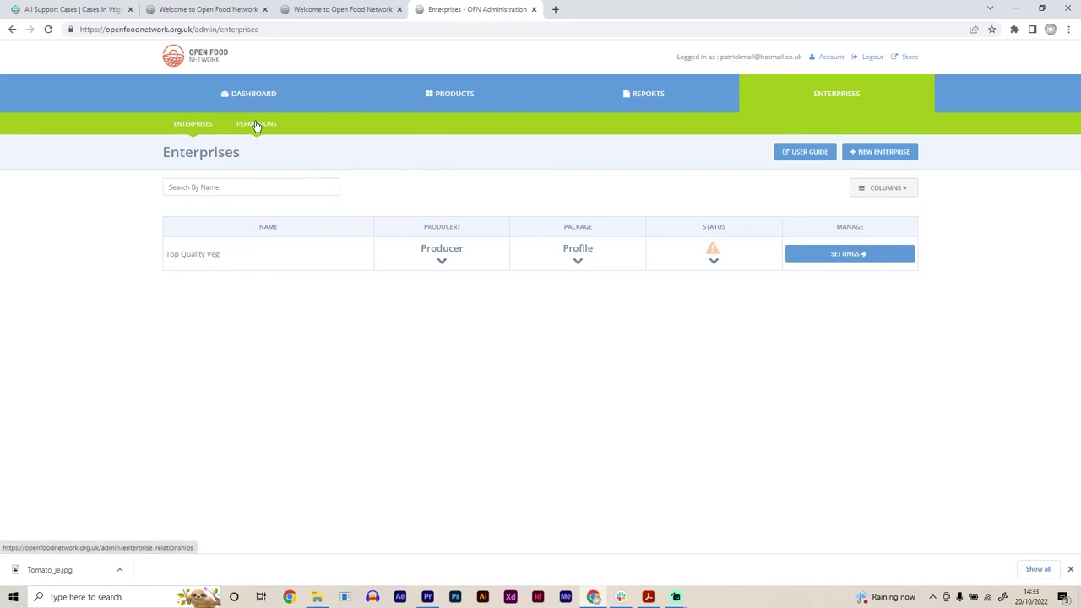
click(253, 126)
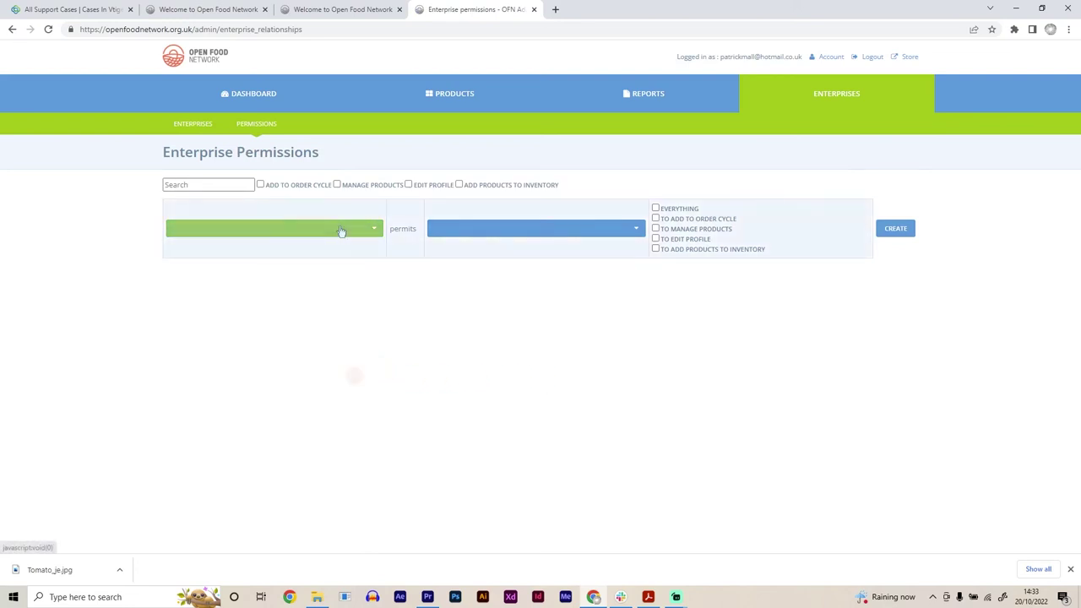
click(341, 229)
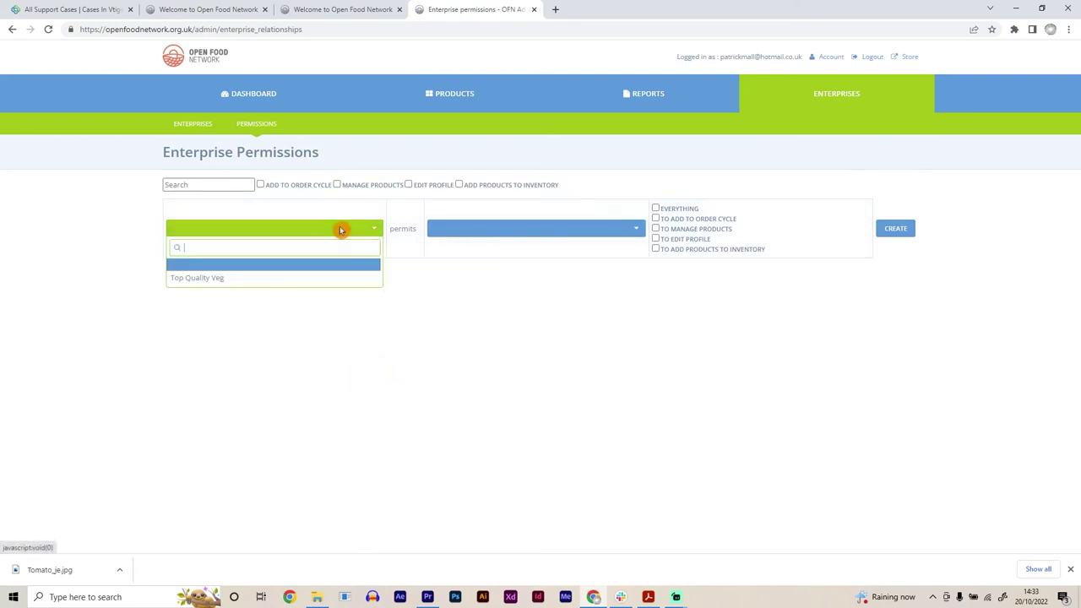
click(208, 279)
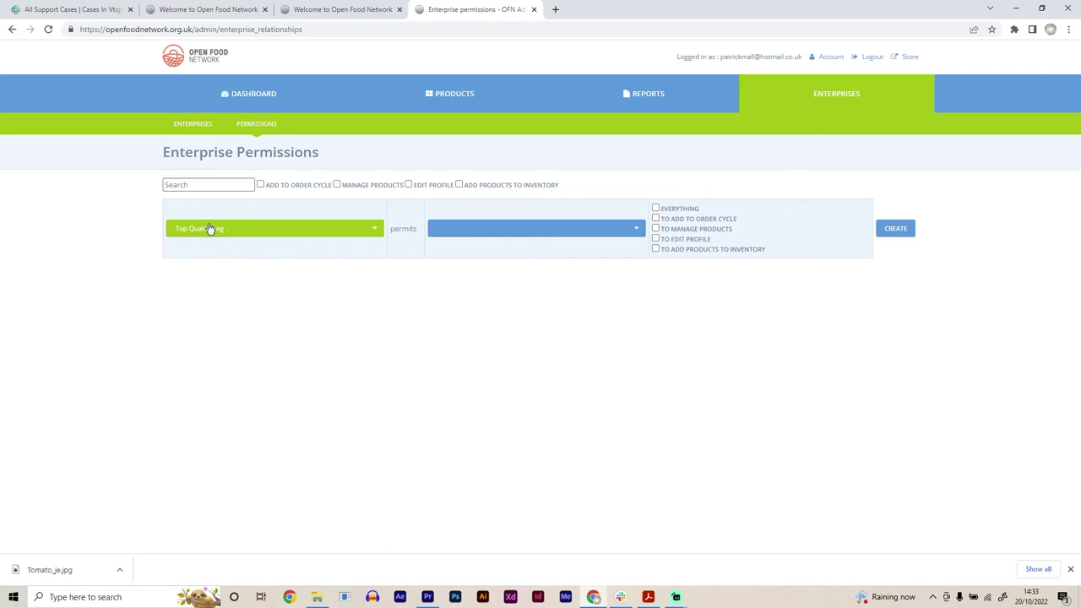
Step: Search 'ofn' and select OFN UK Demo Hub as the permitted enterprise
click(566, 215)
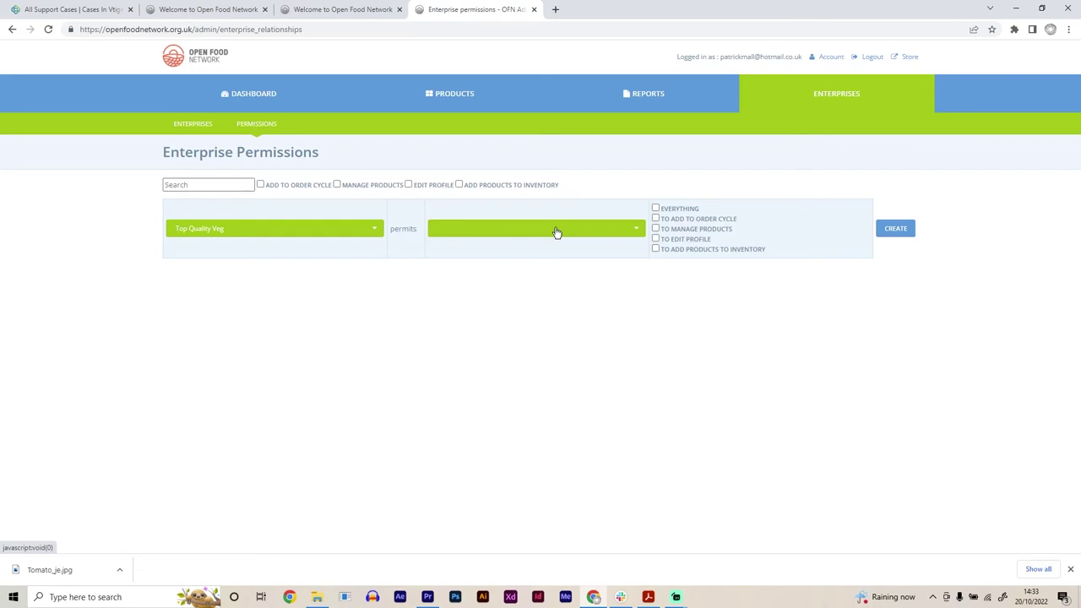
click(556, 232)
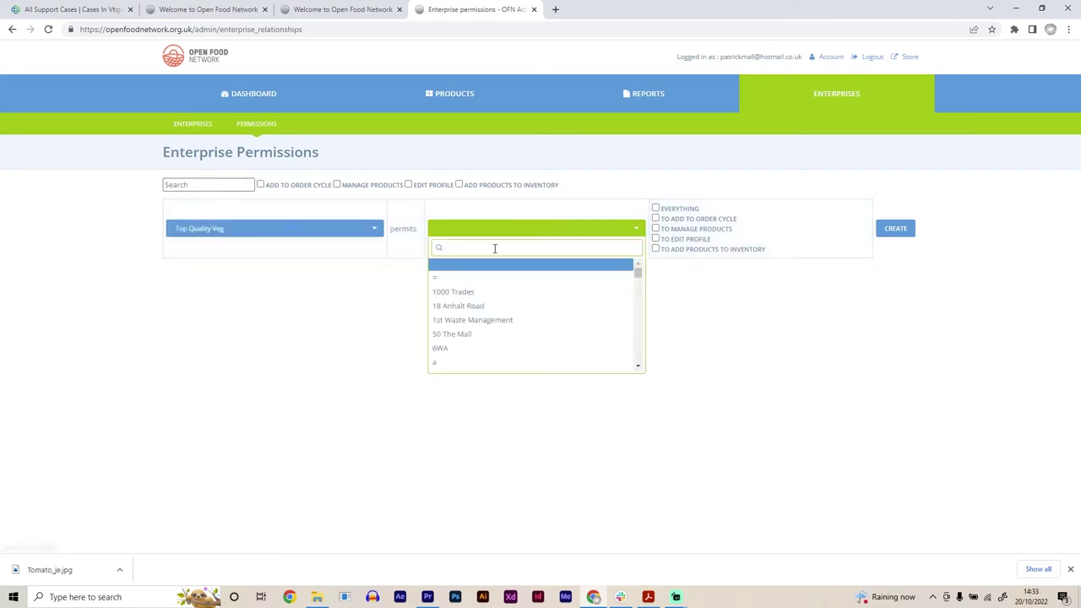
text(ofn)
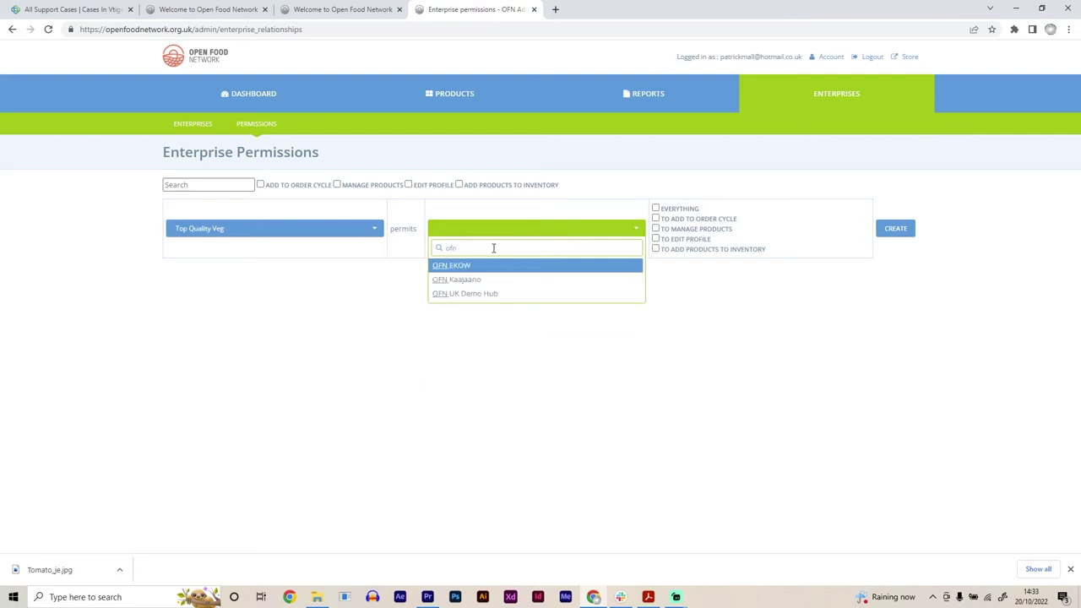
click(475, 293)
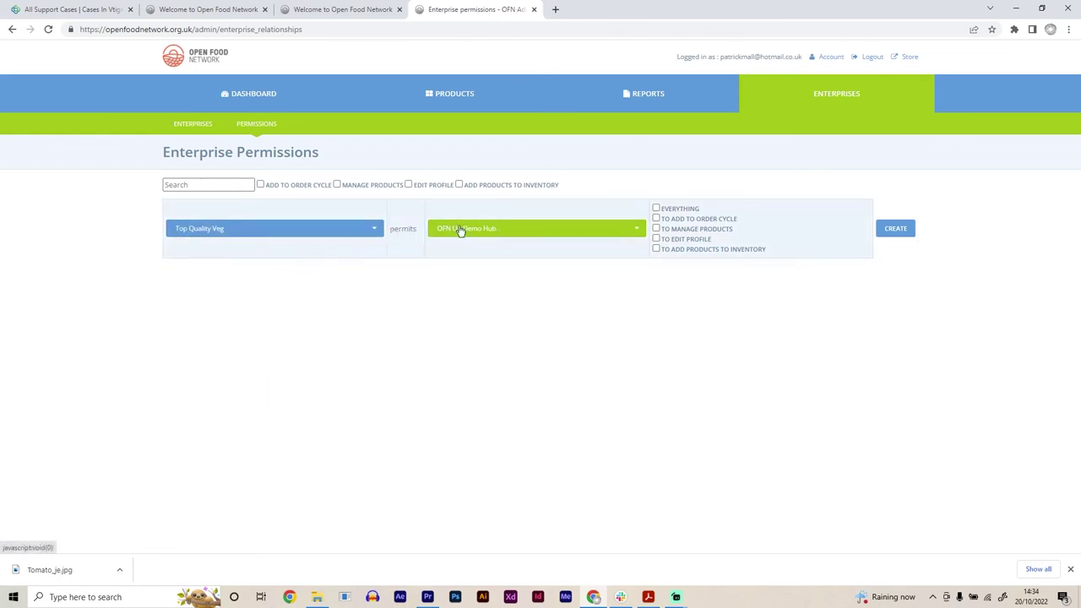
click(587, 256)
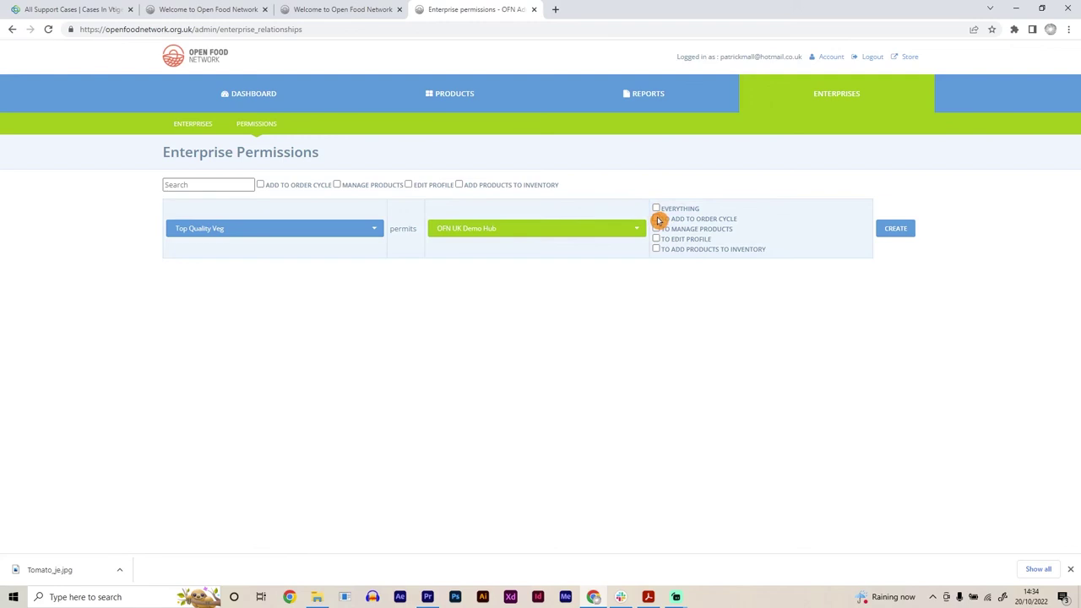
Step: Tick order cycle, manage products, edit profile and inventory rights, then create the permission
click(657, 220)
click(657, 220)
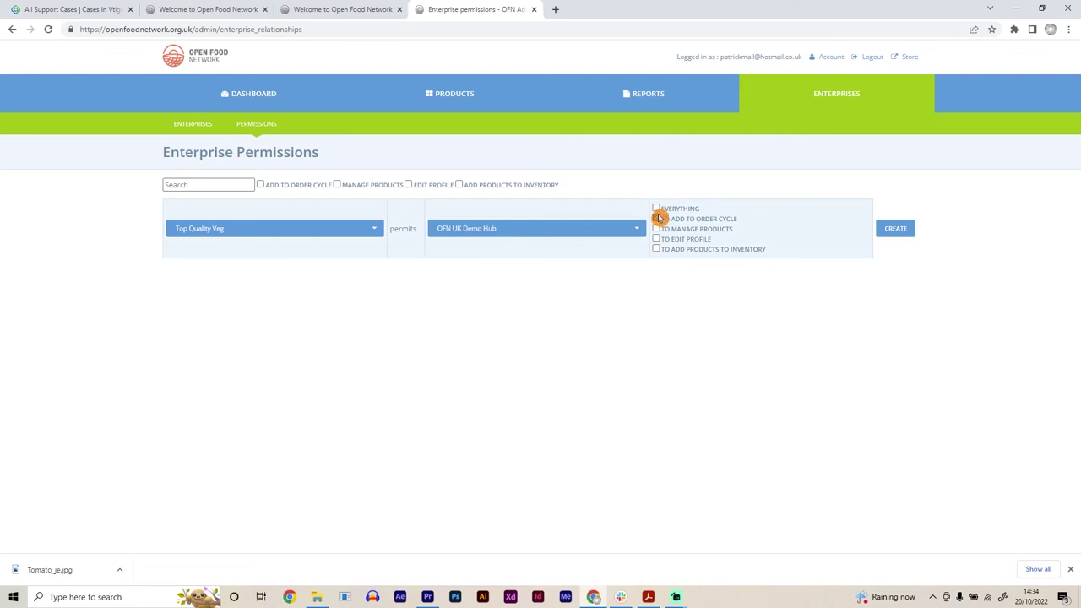
click(659, 219)
click(658, 230)
click(657, 240)
click(658, 250)
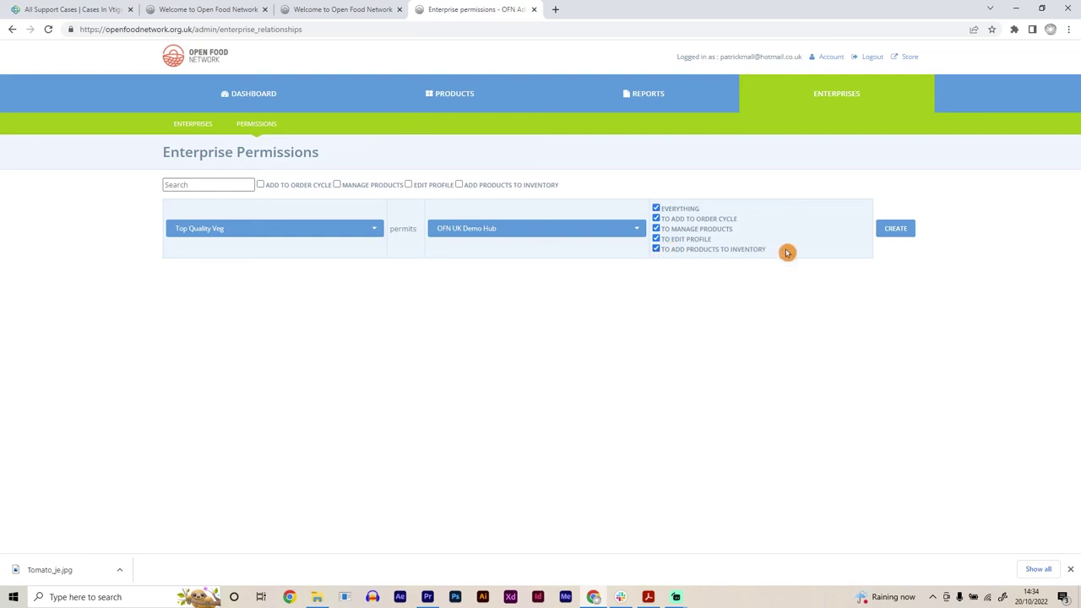
click(897, 231)
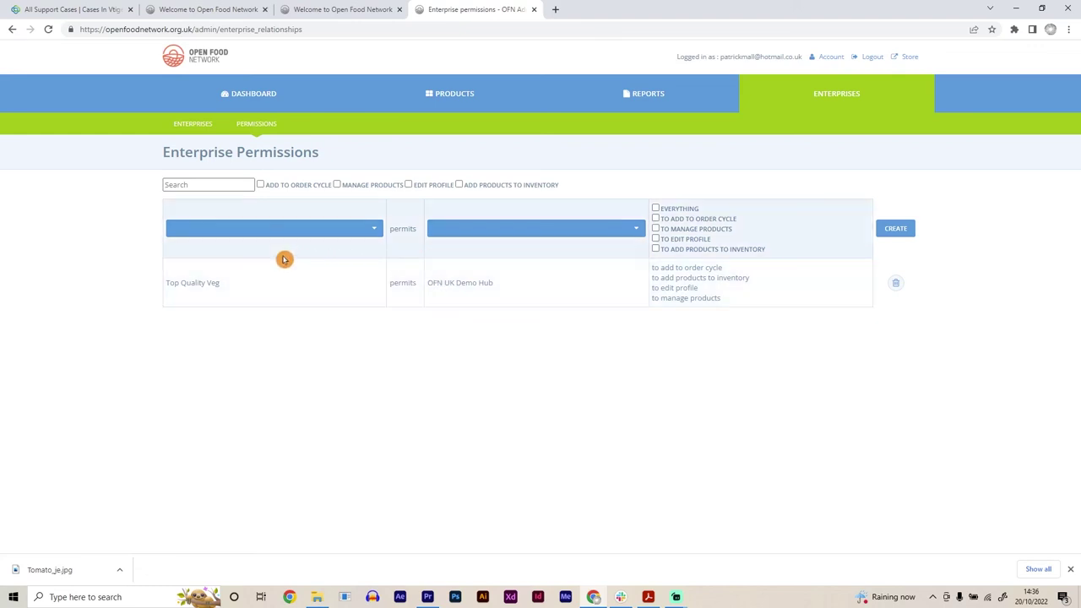
Step: Go to the Reports area to list order, customer, product, fee and packing reports
click(656, 100)
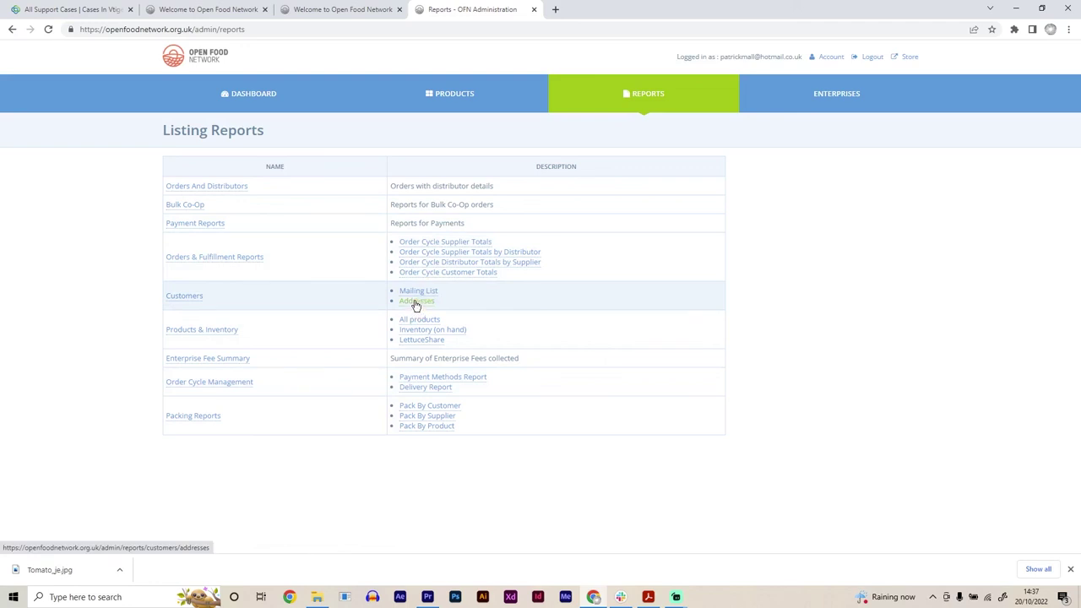
click(816, 349)
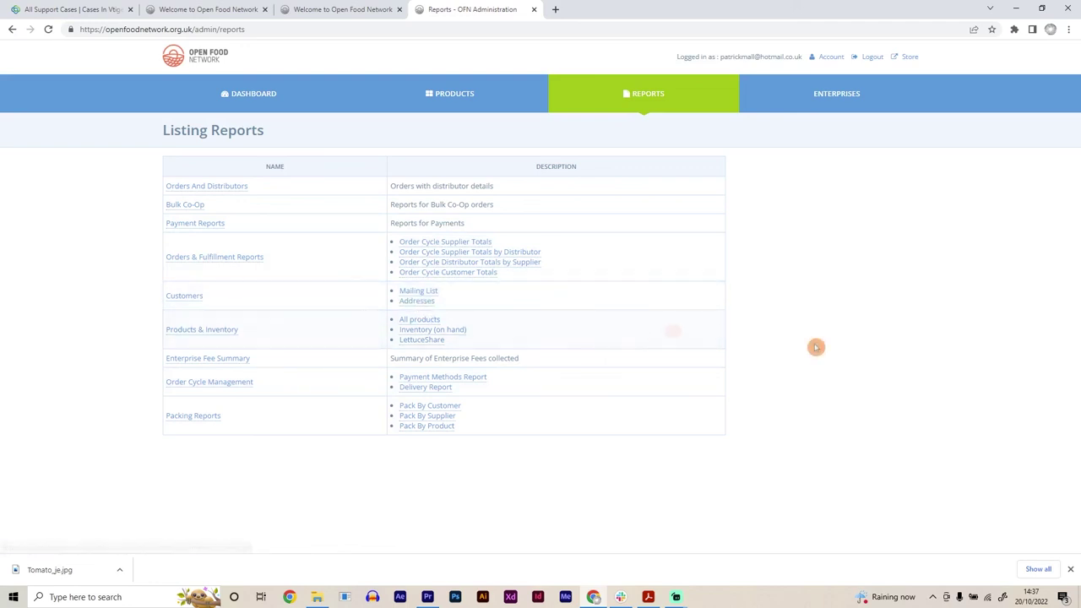